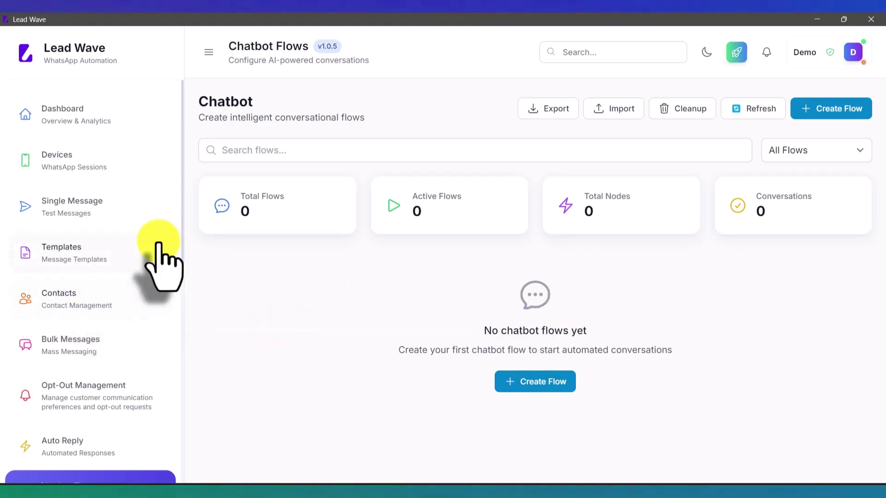
Step: Start a new chatbot flow and name it Test
scroll(155, 247, down, 3)
scroll(152, 252, down, 4)
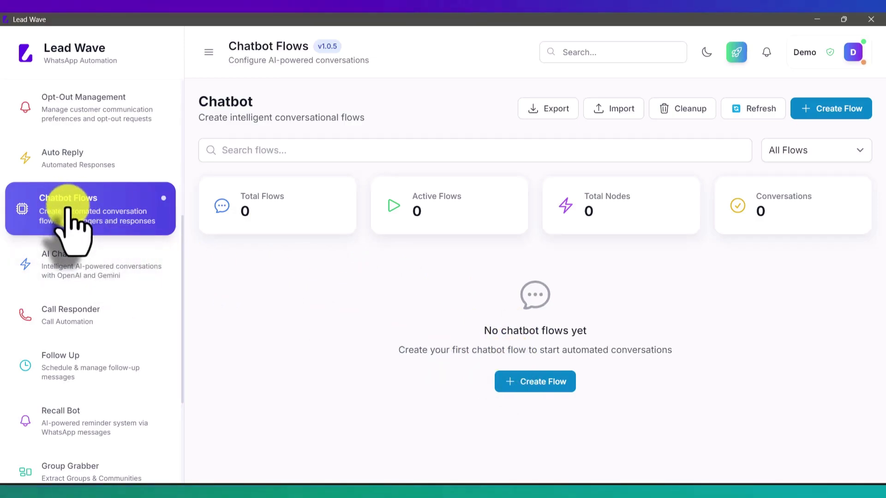
click(831, 110)
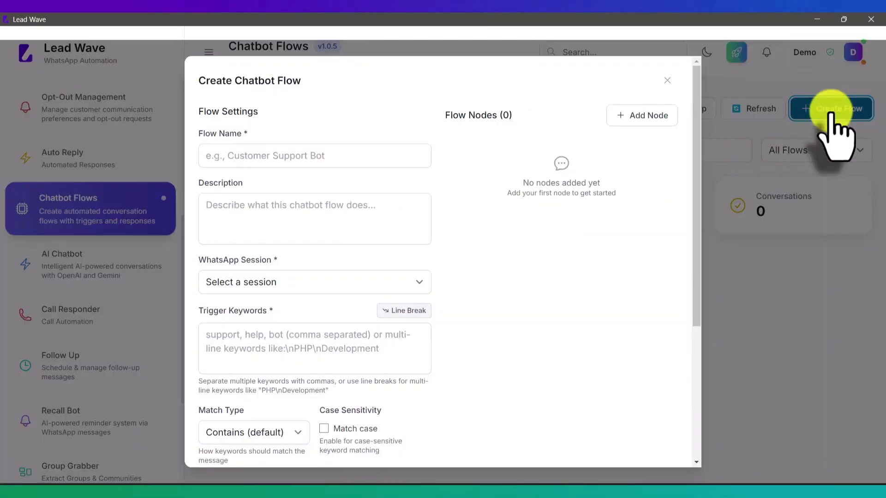
click(369, 163)
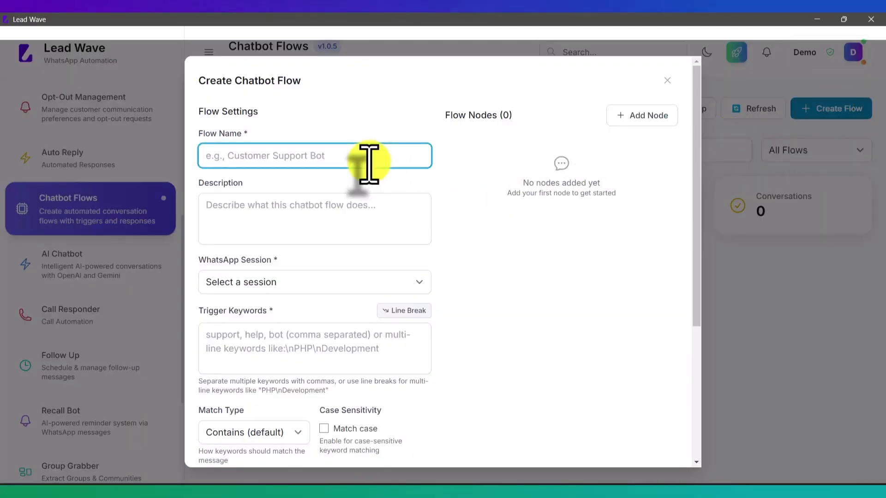
text(Test)
click(322, 215)
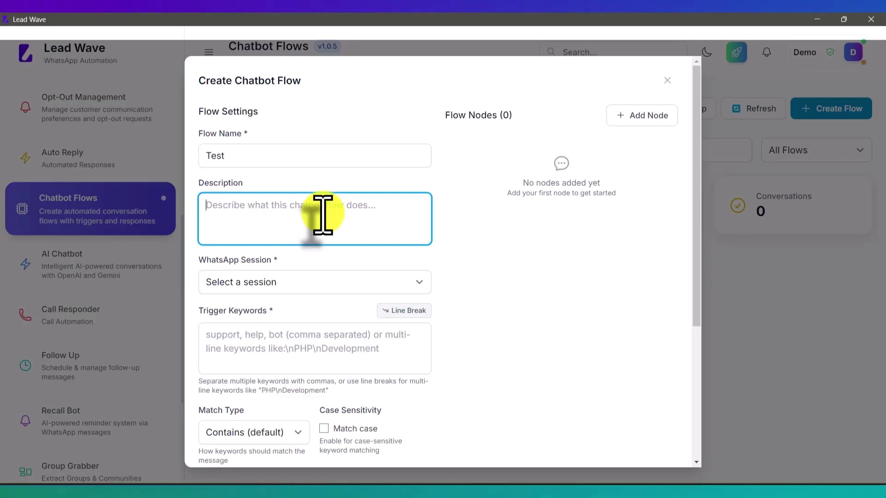
Step: Assign the Test WhatsApp session to the flow and enter help as its trigger keyword
click(277, 290)
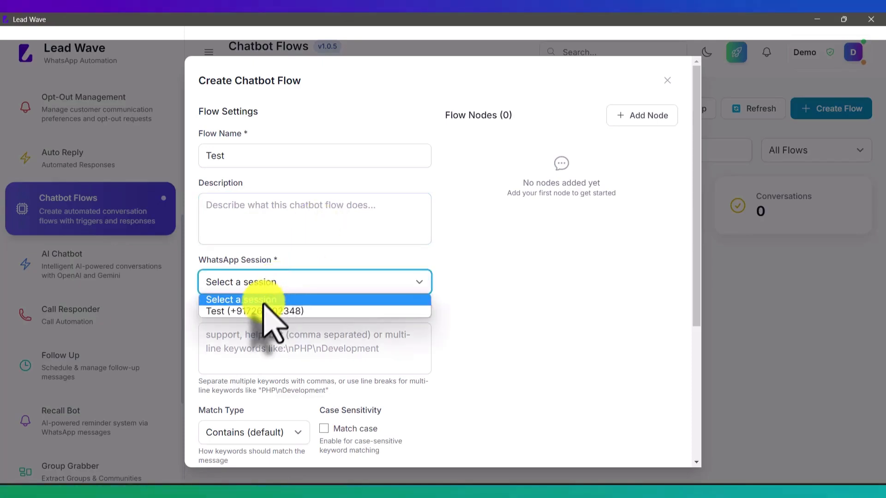
click(258, 312)
click(269, 341)
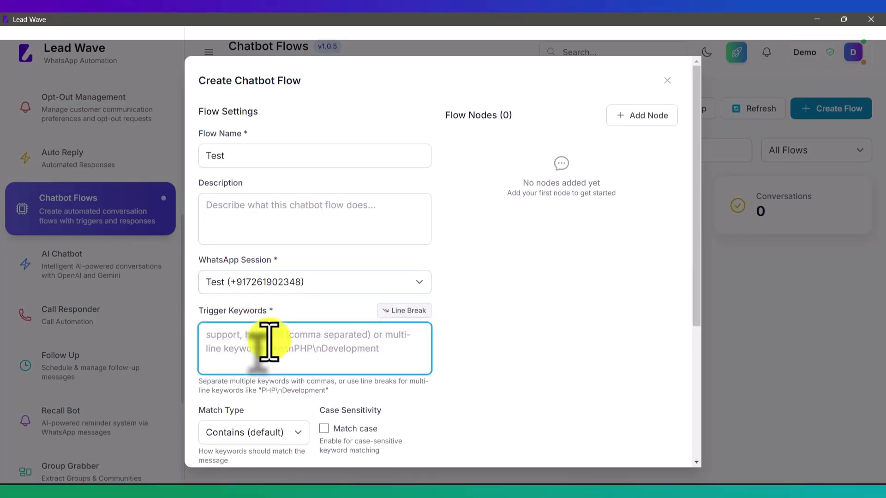
text(h)
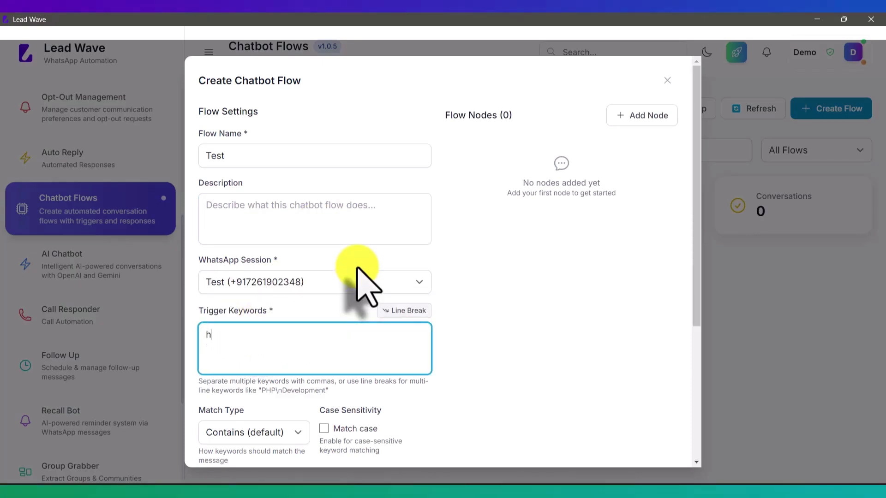
text(elp)
Step: Try the capitalised trigger keyword Help with case matching enabled
scroll(534, 282, down, 2)
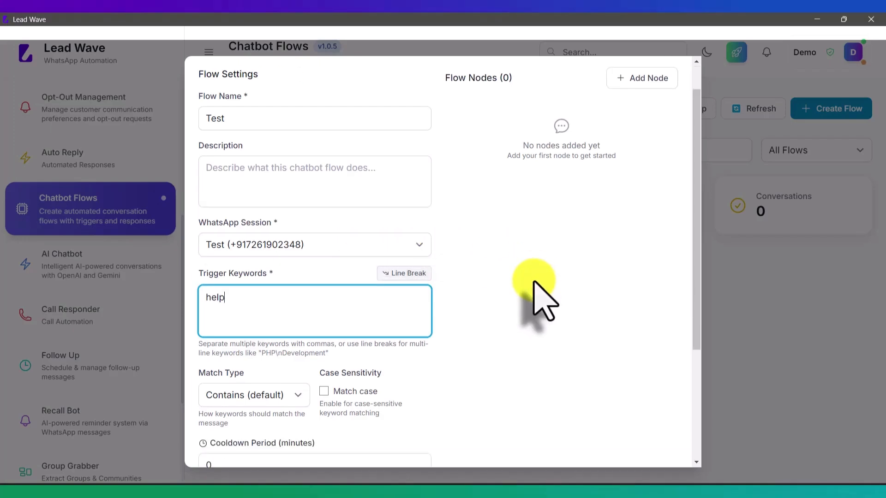
scroll(484, 295, down, 3)
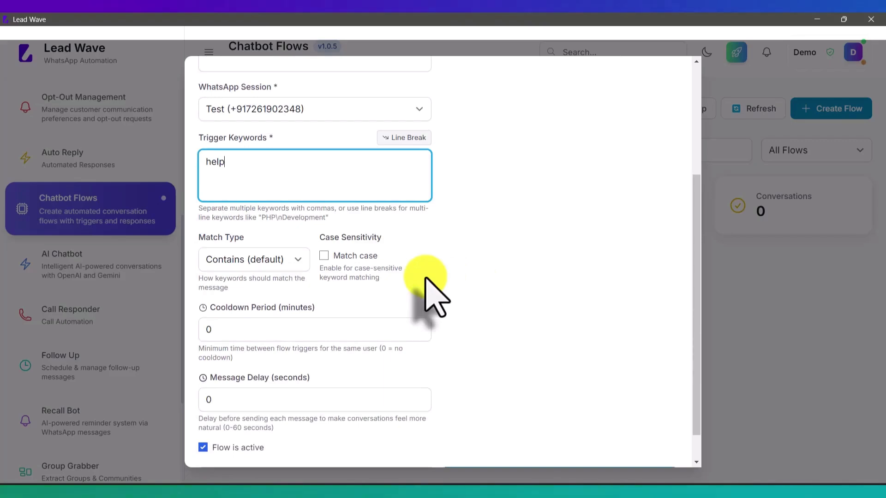
drag(273, 174, 174, 166)
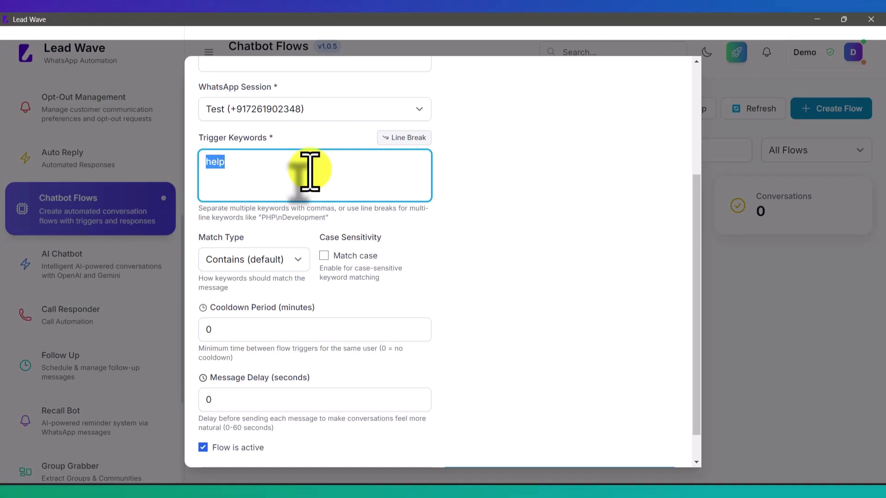
text(Help)
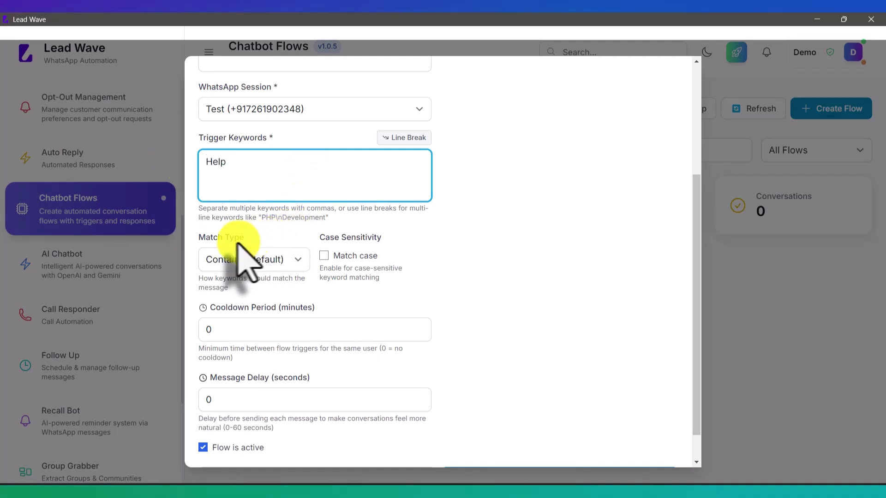
click(324, 256)
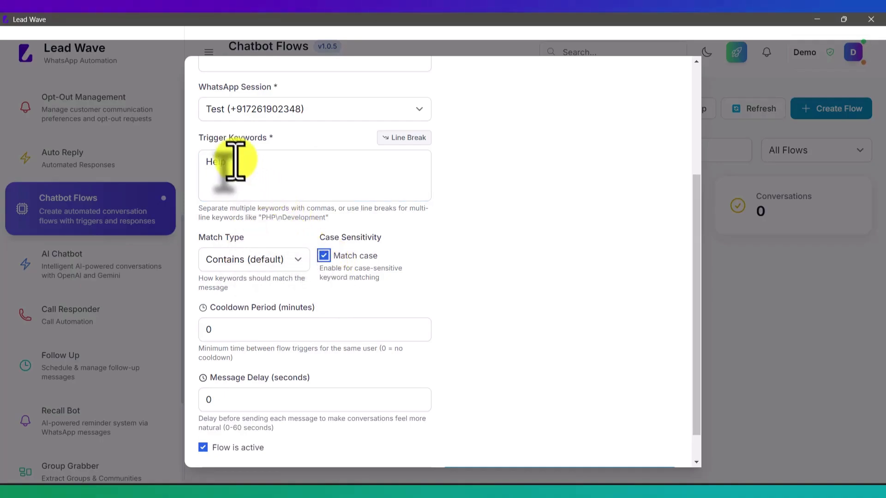
drag(233, 162, 198, 158)
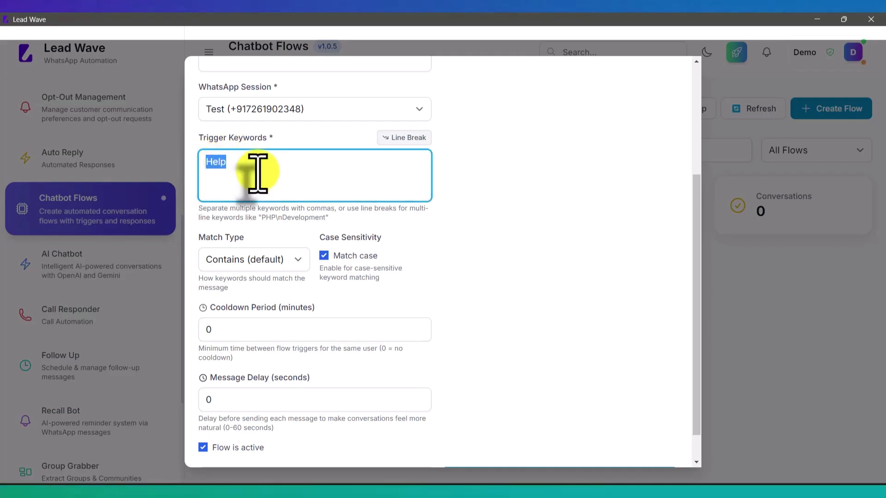
Step: Turn off case matching and set the trigger keyword back to lowercase help
click(324, 255)
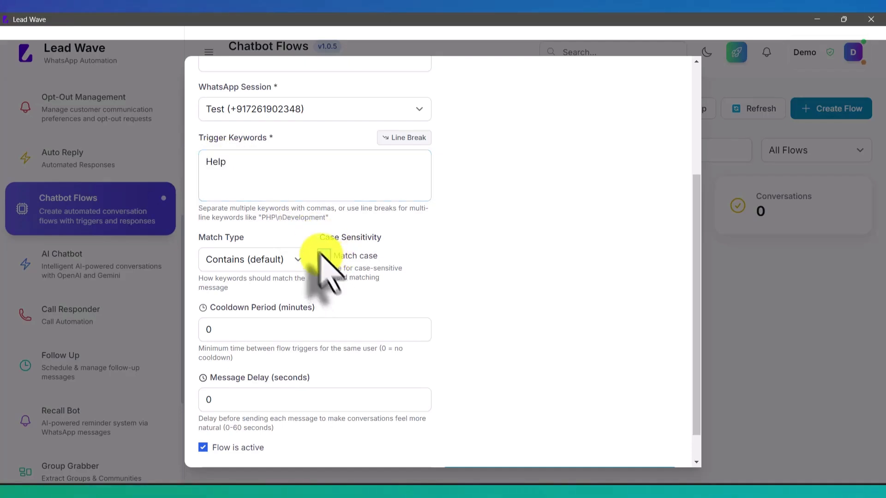
drag(245, 164, 162, 158)
text(he)
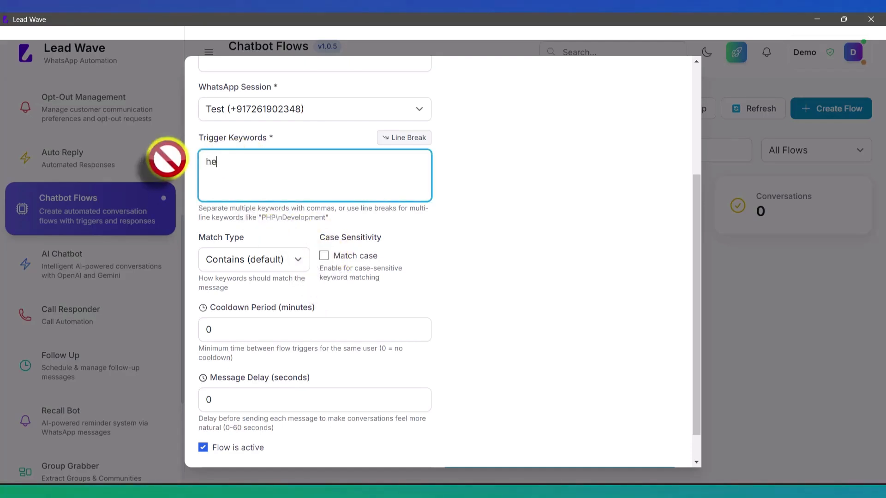
text(lp)
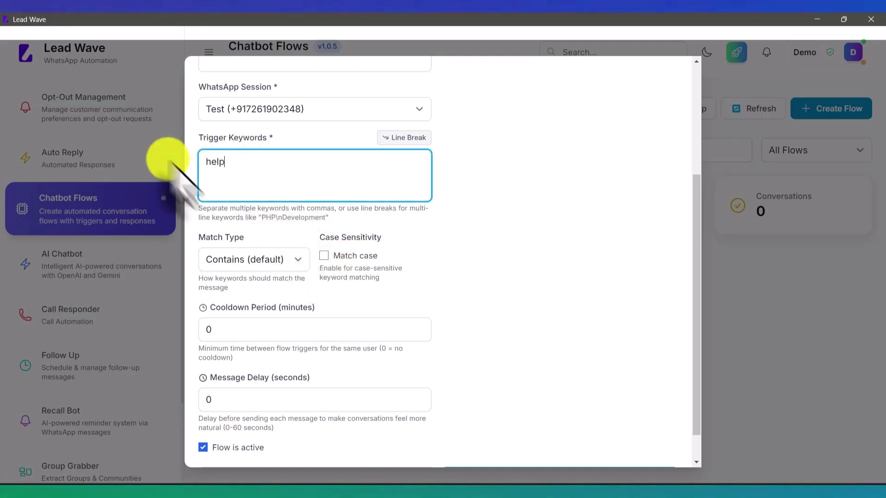
Step: Choose Contains (default) as the match type for the trigger keyword
click(266, 258)
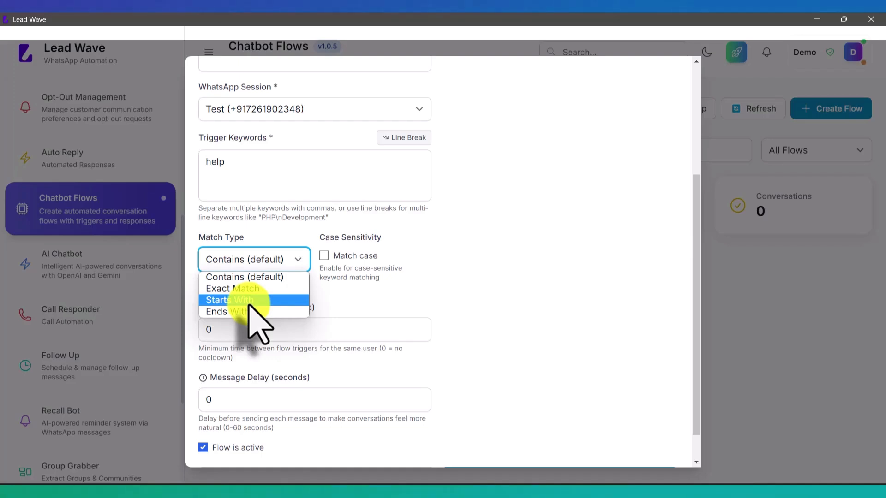
click(248, 277)
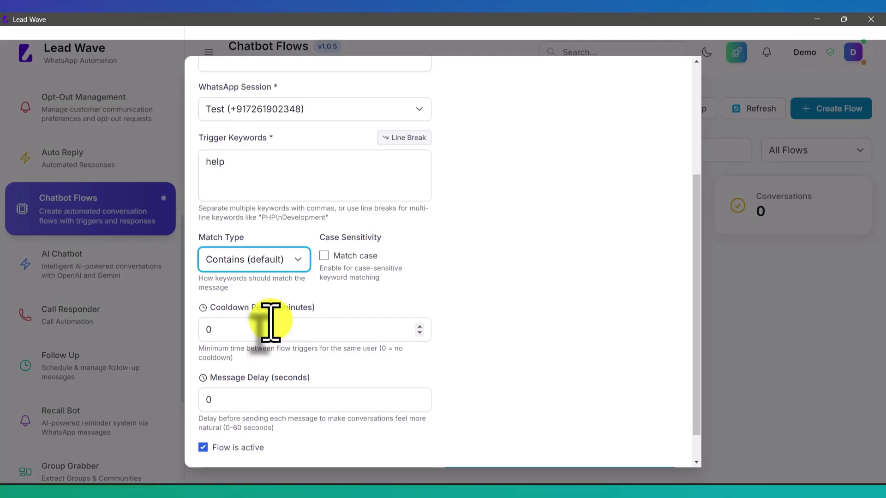
drag(242, 163, 203, 163)
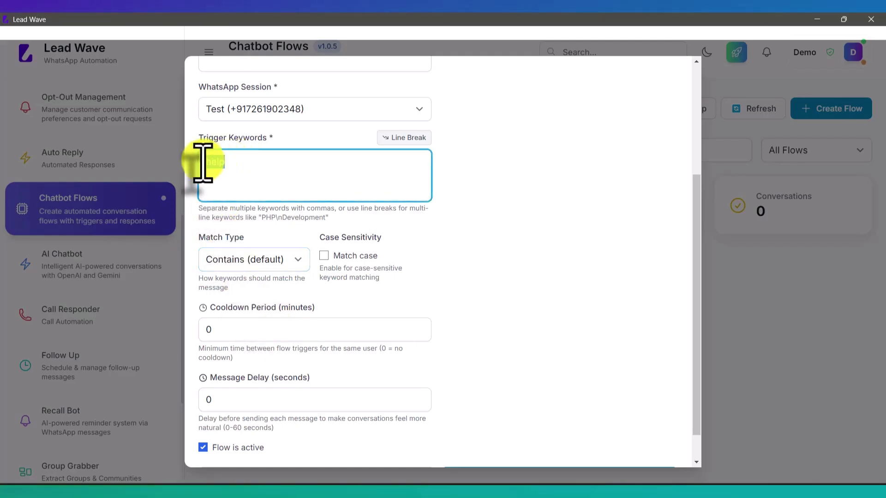
click(236, 330)
drag(236, 330, 197, 311)
click(493, 279)
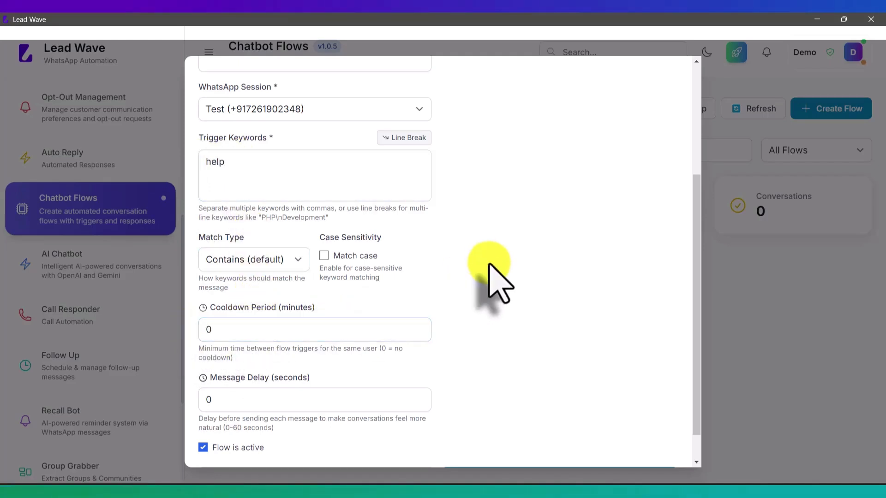
Step: Set the flow's message delay to 5 seconds
scroll(491, 277, down, 1)
scroll(488, 267, down, 1)
drag(233, 367, 203, 366)
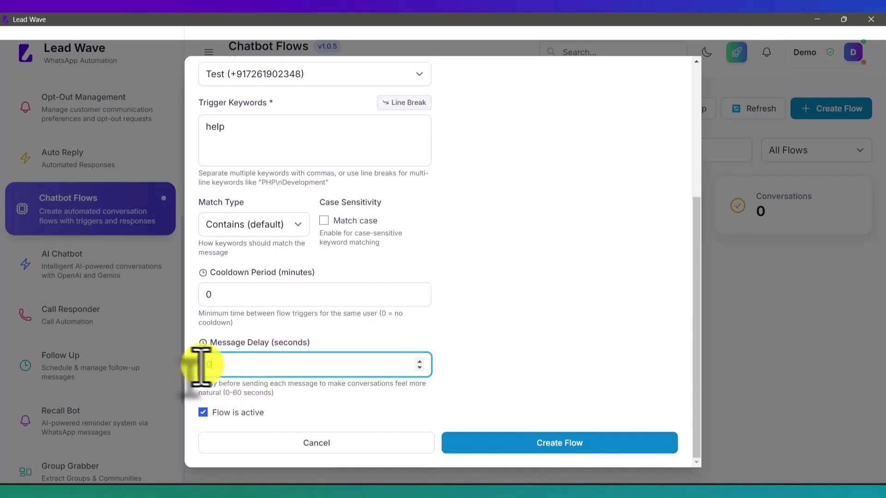
text(5)
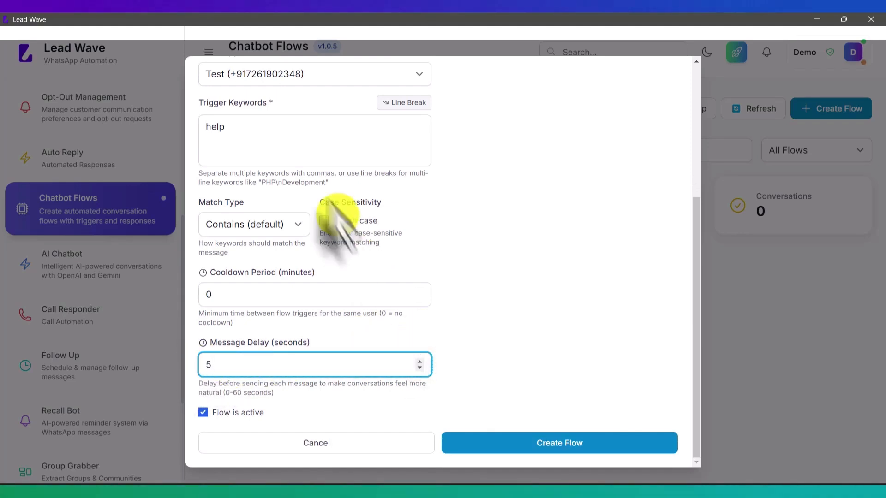
drag(236, 127, 193, 131)
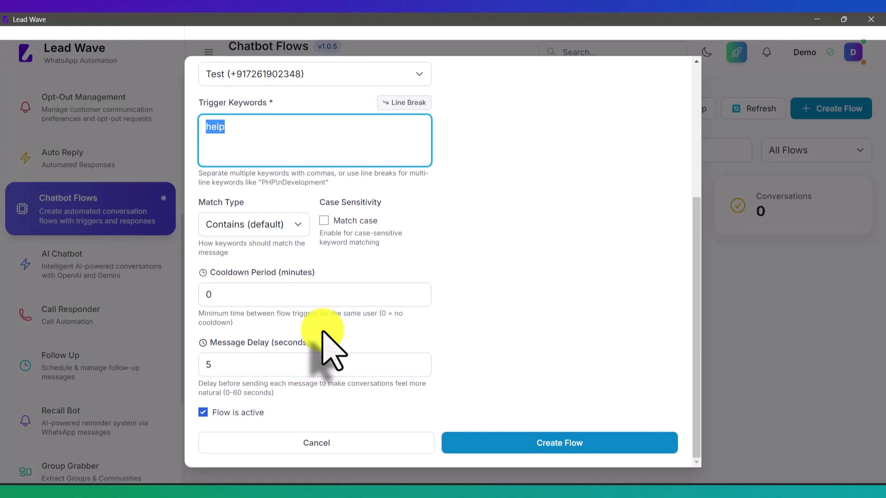
click(226, 366)
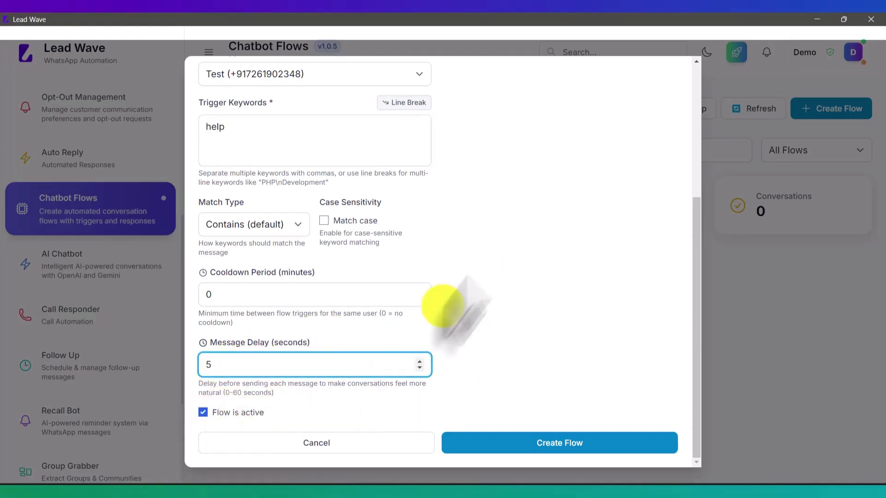
Step: Start the flow's first node and name it Welcome
scroll(482, 262, up, 1)
scroll(482, 262, up, 3)
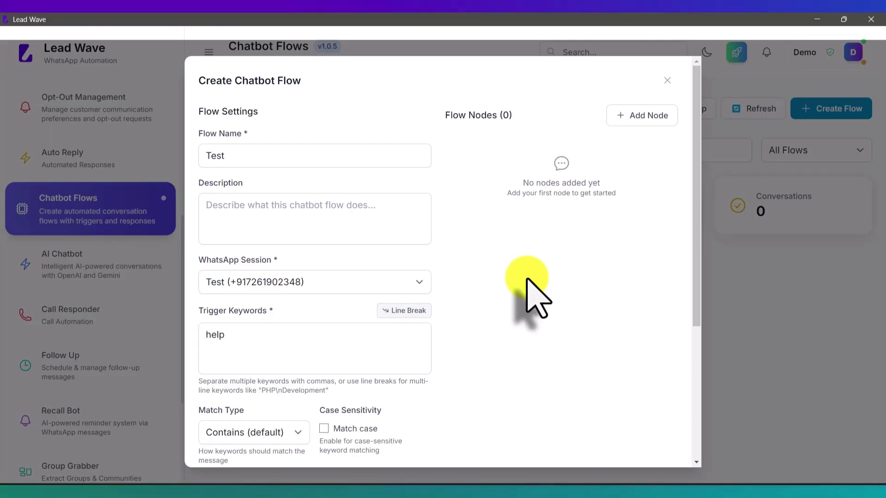
click(630, 119)
click(340, 149)
text(Welcome)
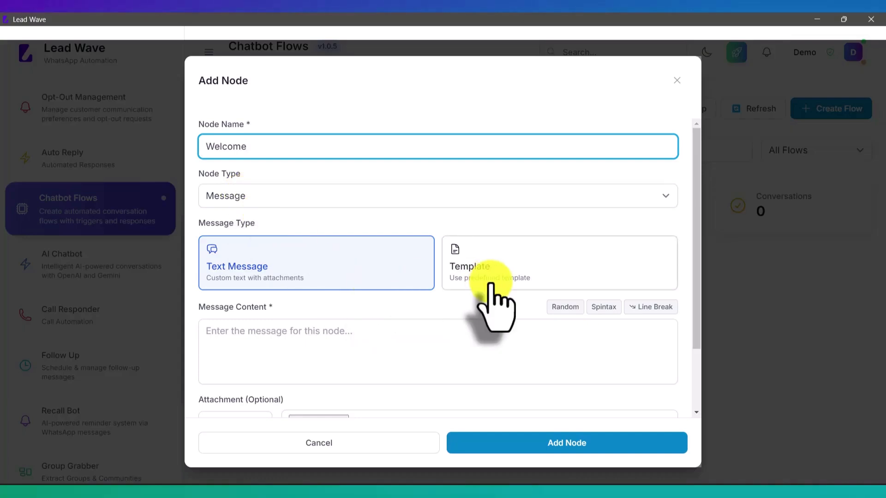
Step: Enter "Thanks for messaging Lead Wave, how may i help you ?" as the Welcome node's message content and add the node to the flow
scroll(491, 304, down, 1)
click(262, 282)
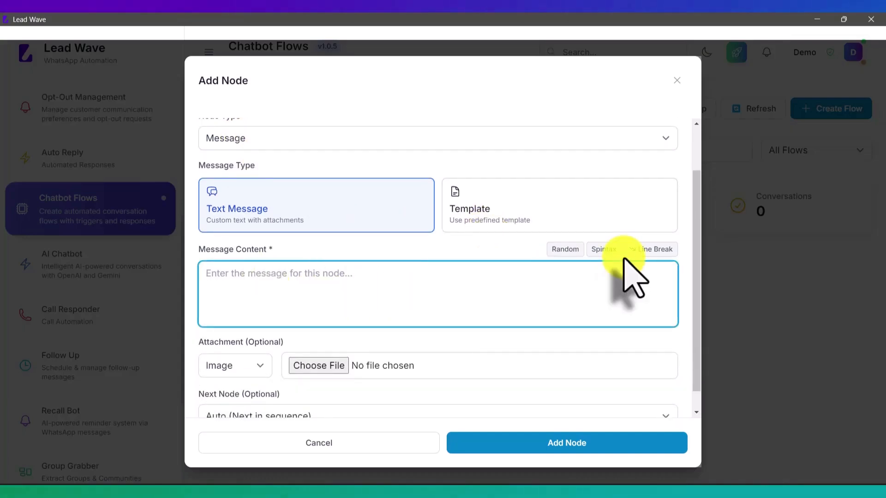
text(Ta)
key(BackSpace)
text(hanks for)
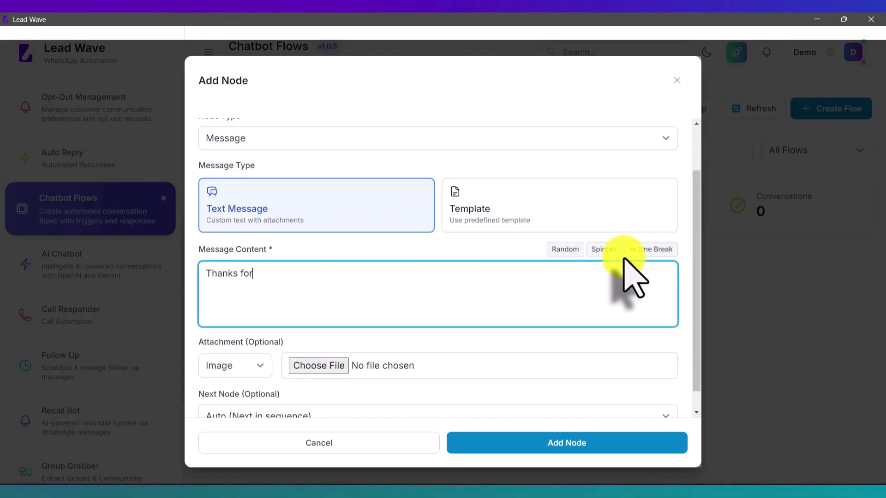
text( messa)
key(BackSpace)
text(ing Lead Wave, hw)
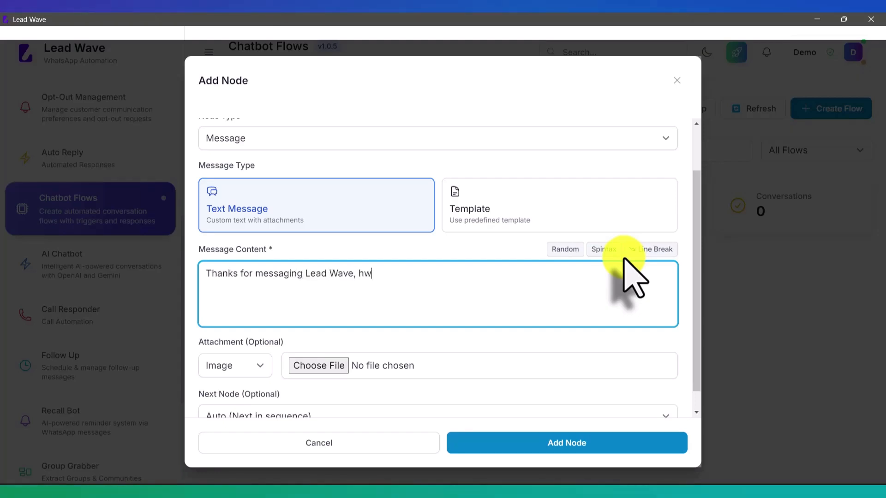
key(BackSpace)
text(ow may i help you ?)
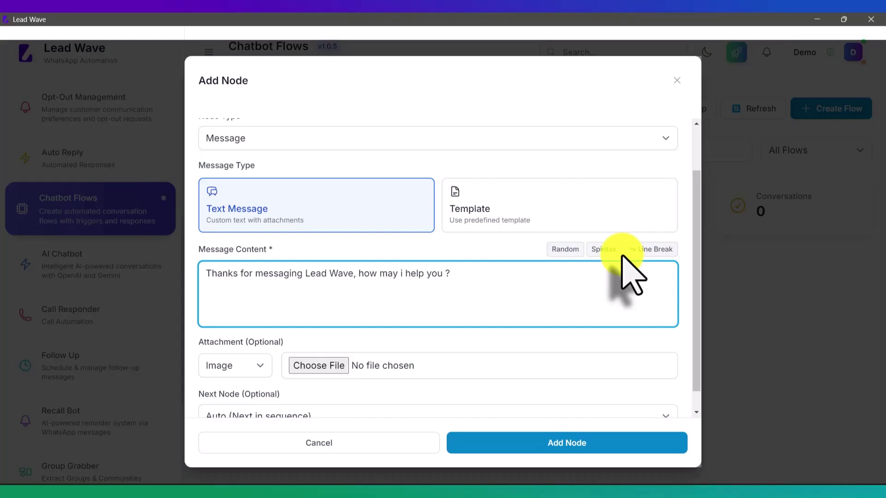
scroll(622, 255, down, 1)
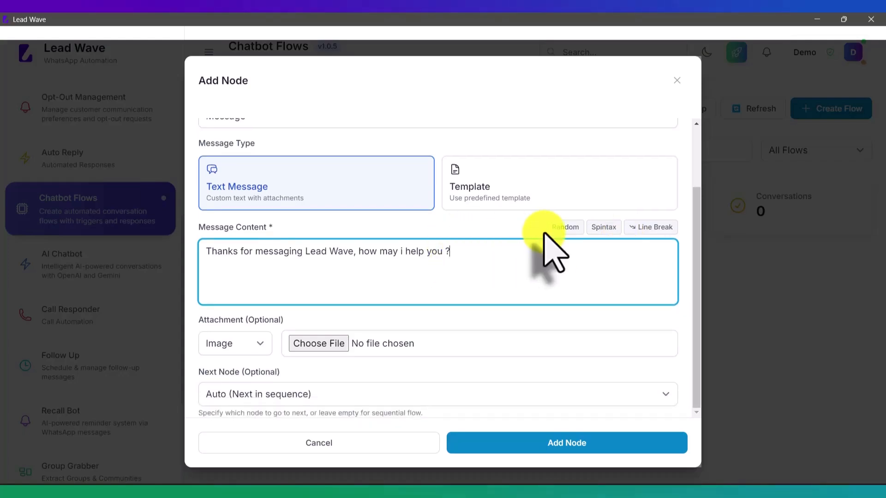
click(571, 443)
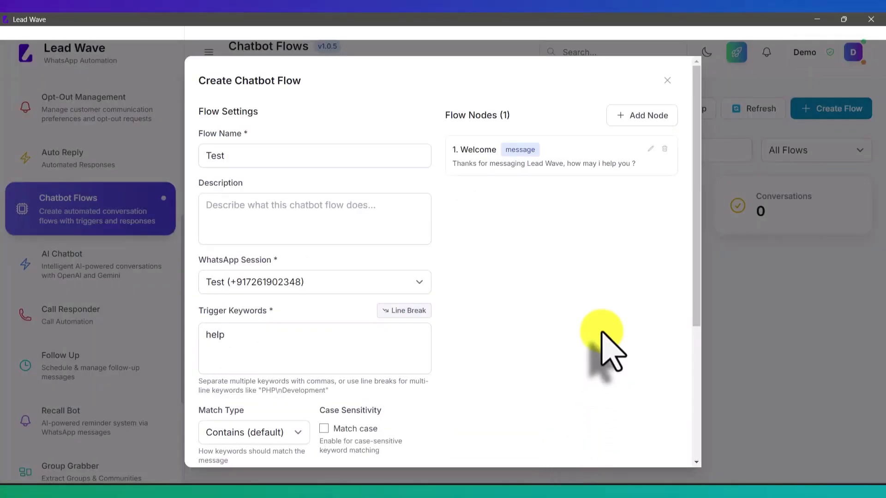
Step: Start a second flow node called Name and set its node type to Question
click(651, 119)
click(400, 146)
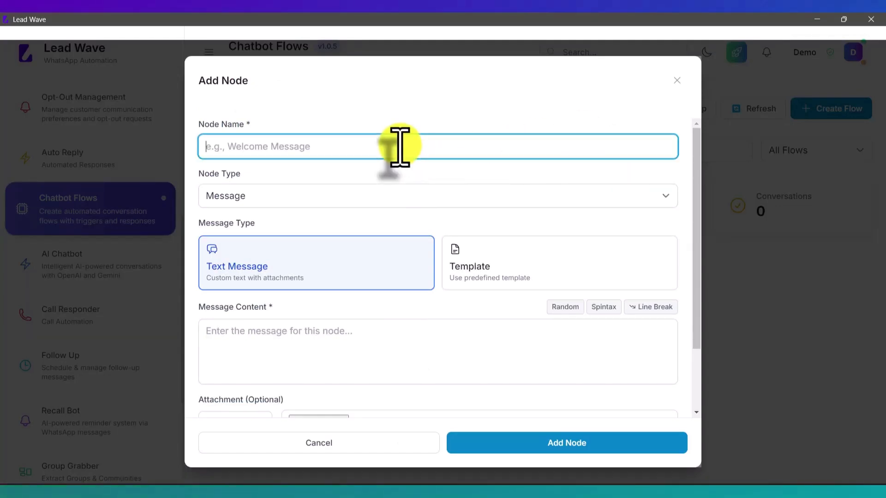
text(Name)
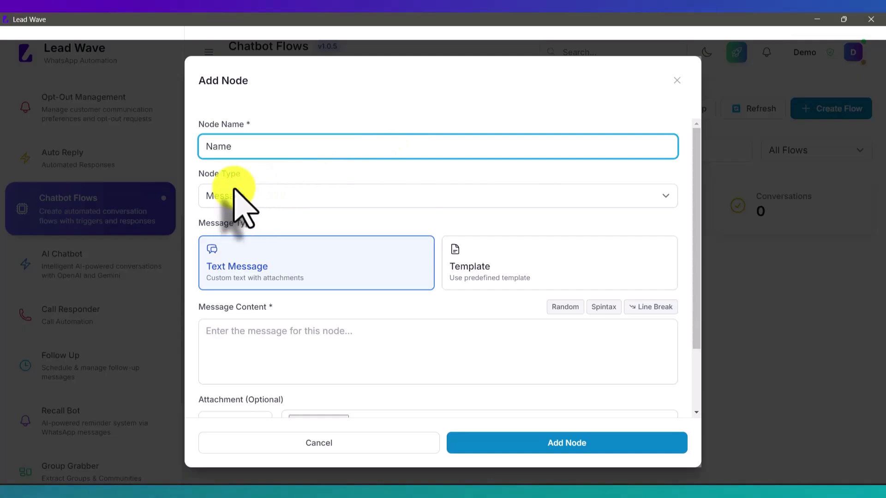
click(272, 203)
click(260, 221)
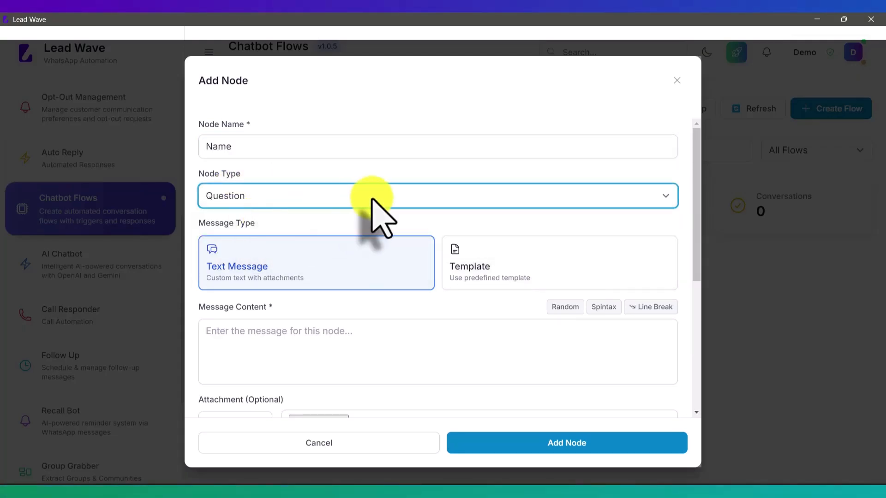
Step: Enter "Please mention your name" as the Name node's message content
click(302, 340)
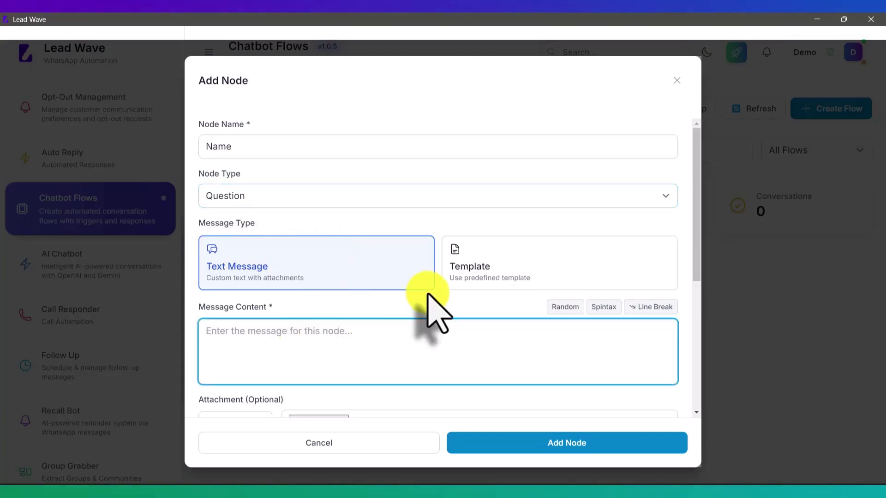
text(Plea)
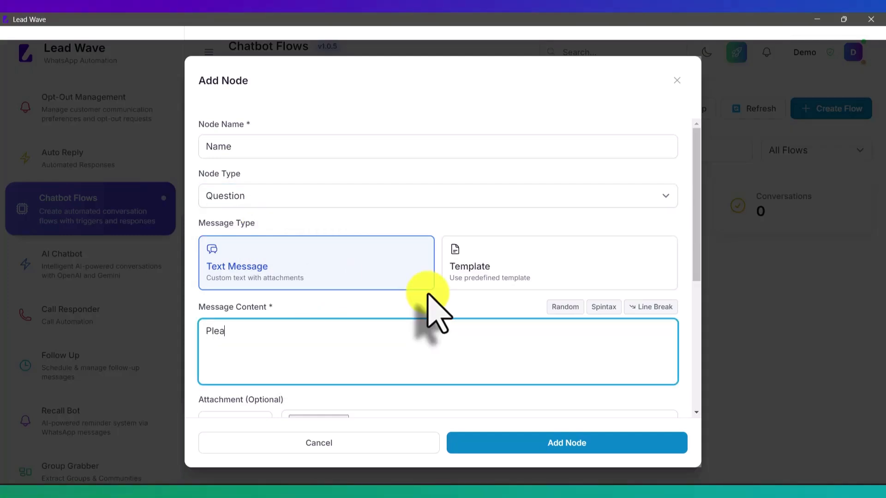
text(se mention)
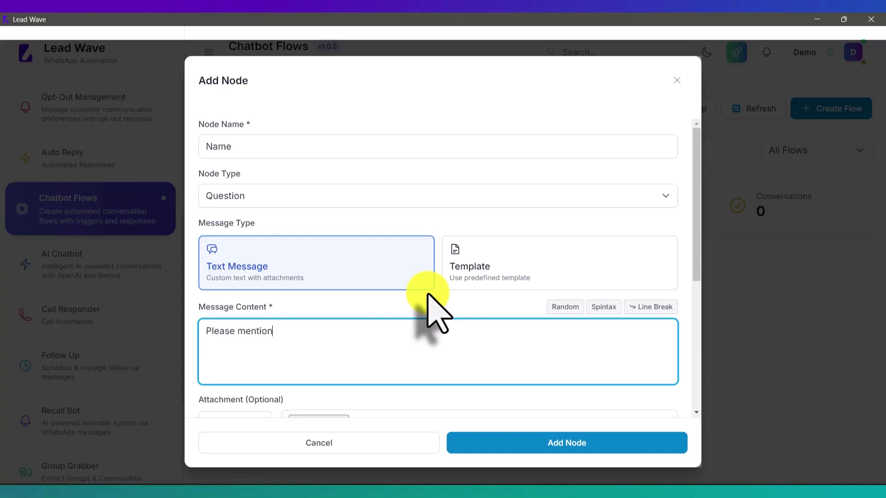
text( your name)
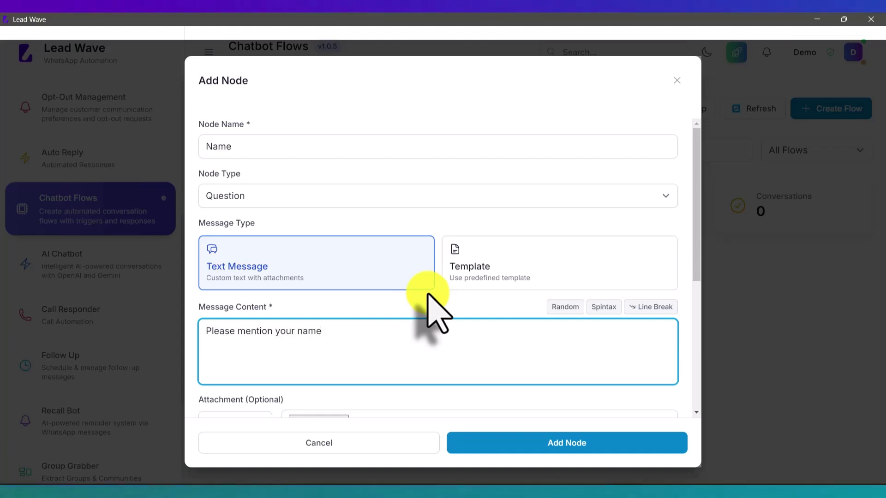
Step: Set the Name node's extract variable to name and add the node to the flow
scroll(429, 277, down, 5)
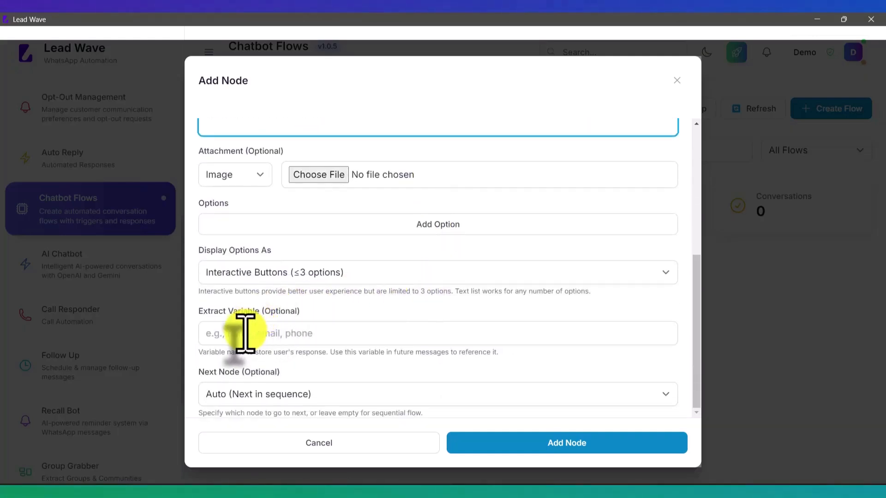
click(243, 334)
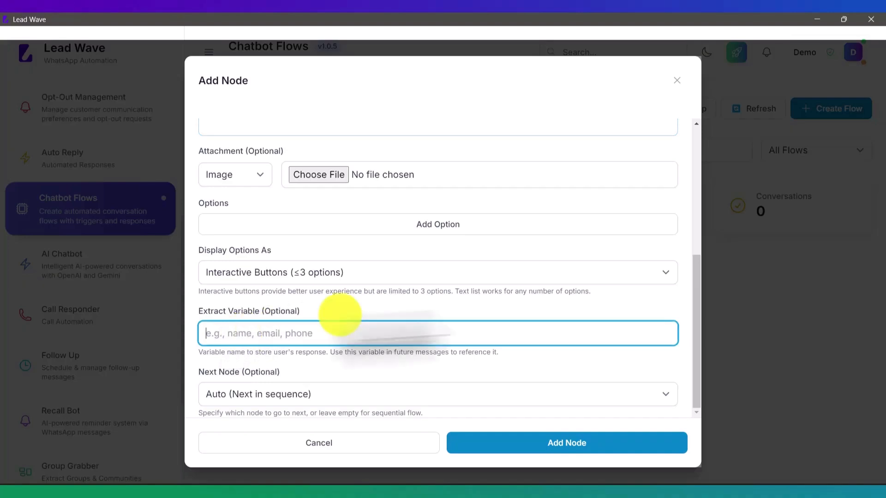
text(name)
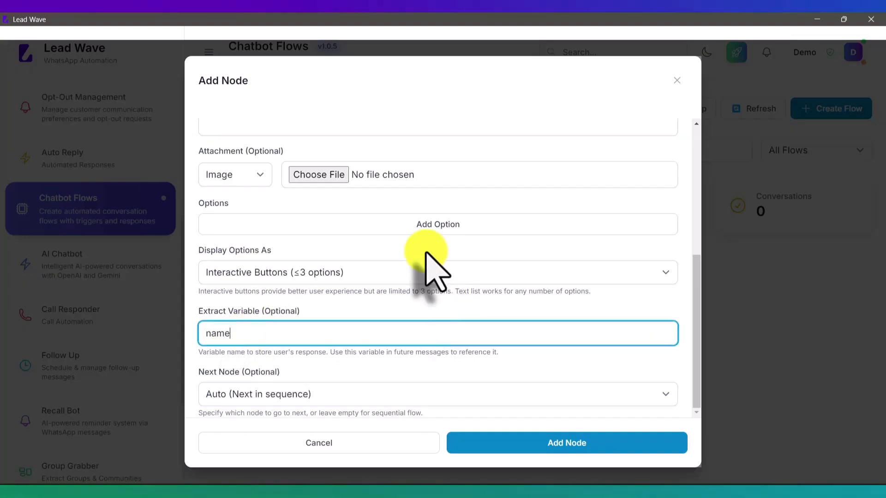
click(572, 443)
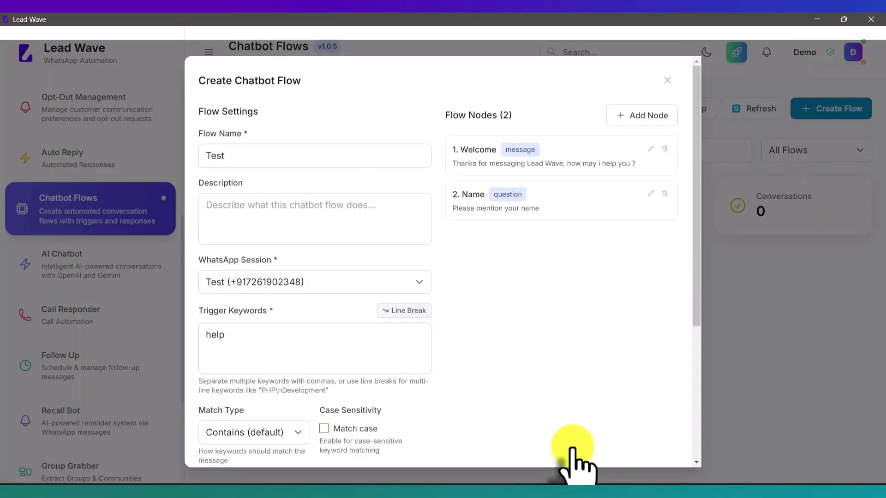
Step: Start a third flow node called Products and set its node type to Question
click(648, 116)
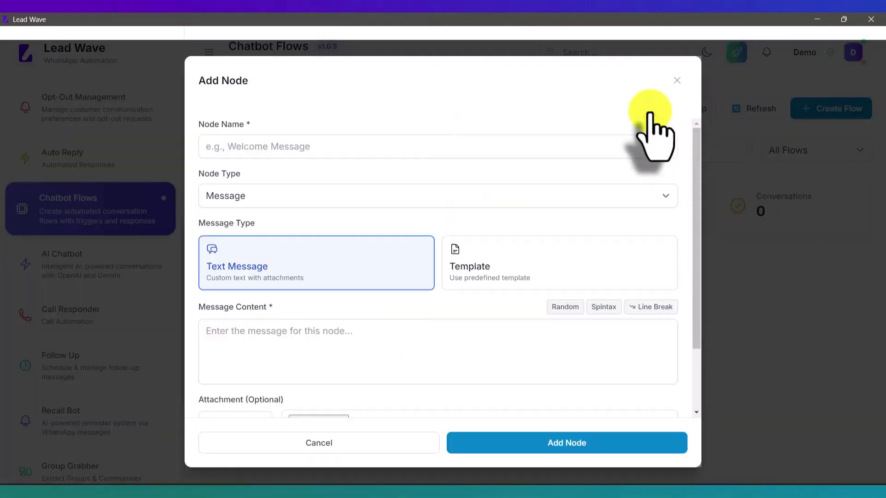
click(370, 138)
text(Pr)
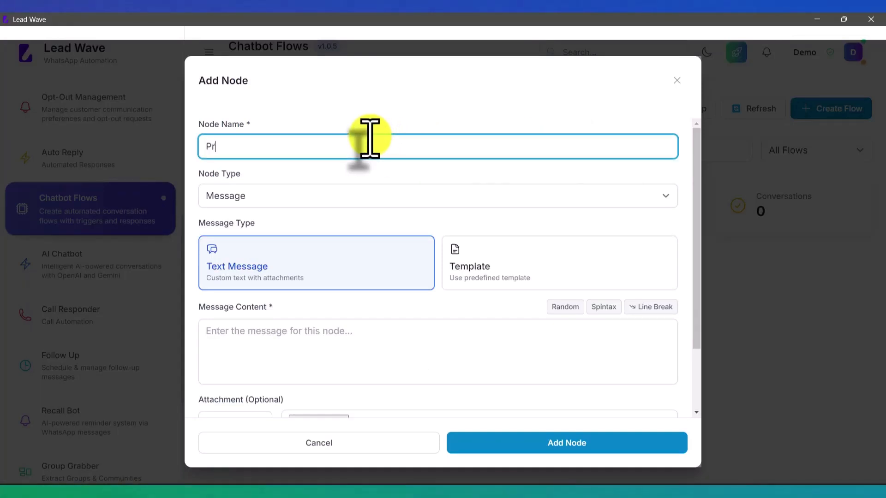
text(oducts)
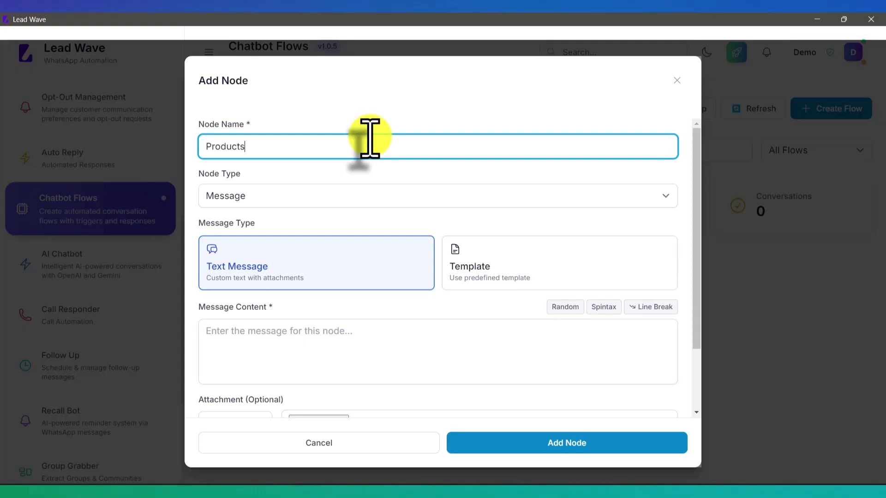
click(245, 195)
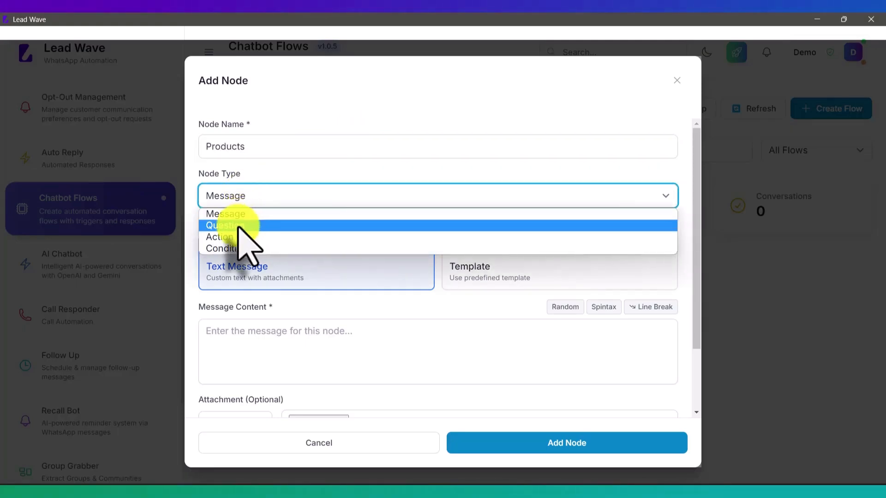
click(241, 225)
Step: Enter "Hello {{name}}, which product are you interested in ?" as the Products node's message content
scroll(363, 196, down, 3)
click(367, 212)
text(Hello )
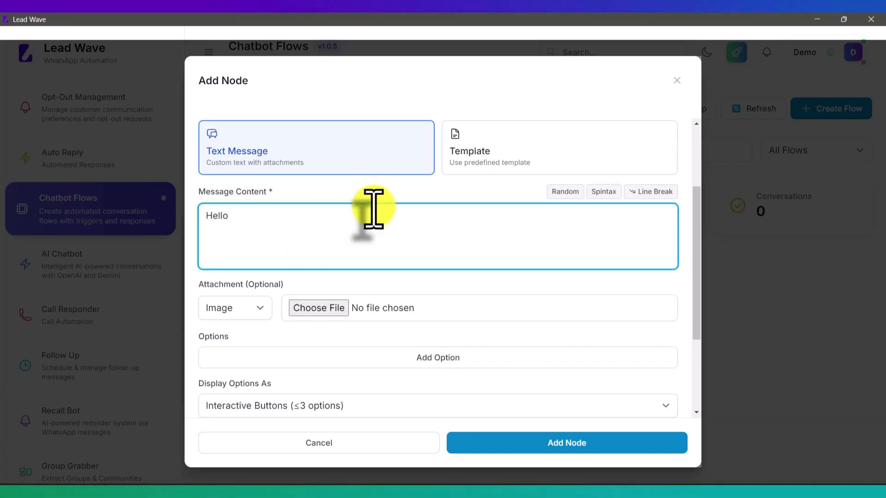
text({{name}})
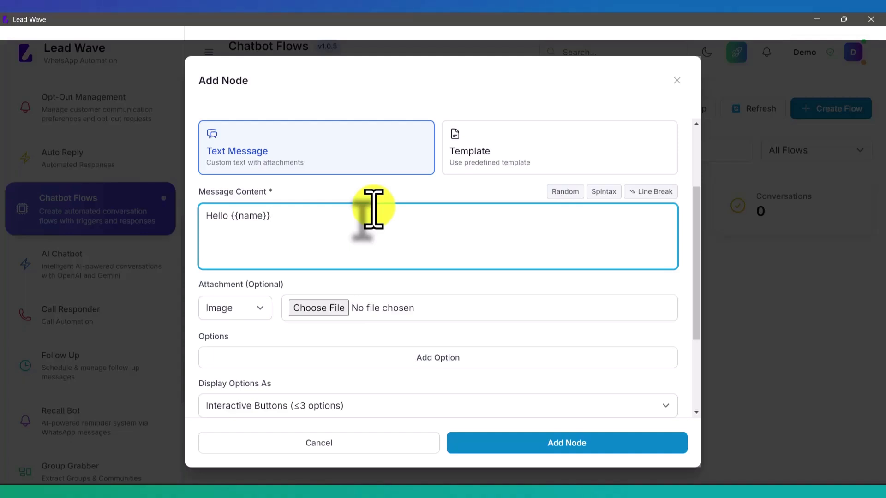
text(, which product are )
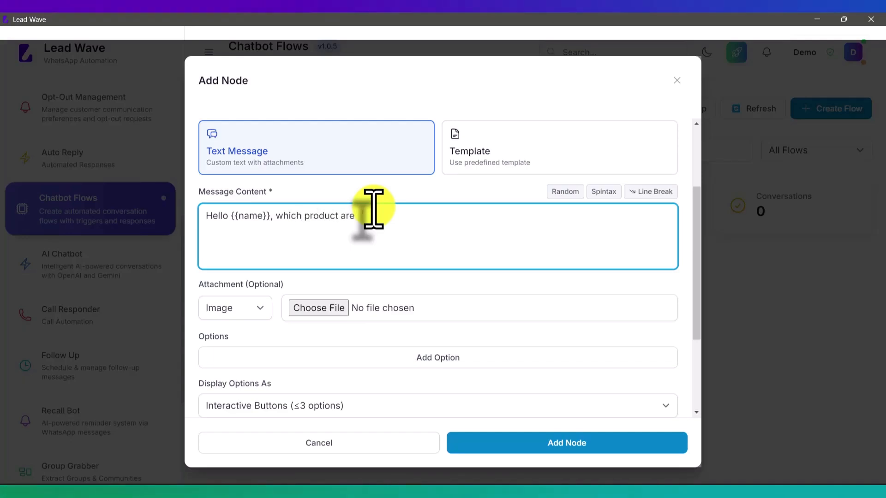
text(you interest)
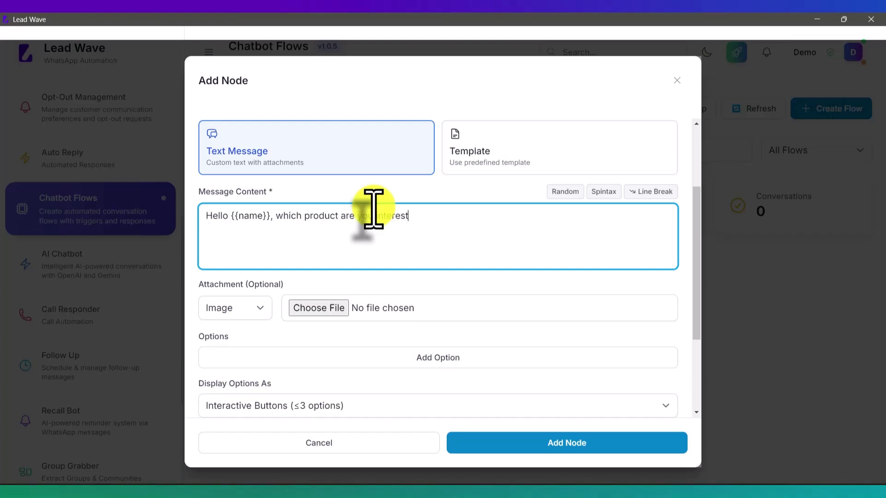
text(ed in ?)
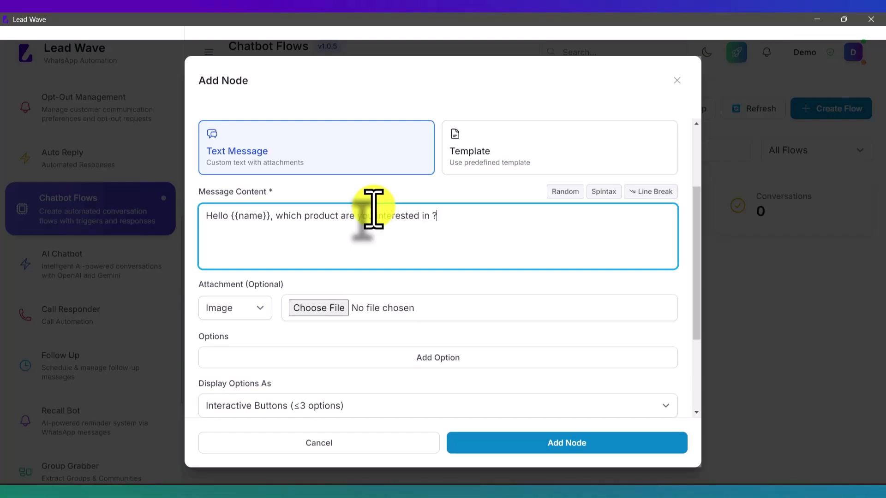
Step: Add the answer options Lead Wave and Lead Flow to the Products node
scroll(350, 203, down, 3)
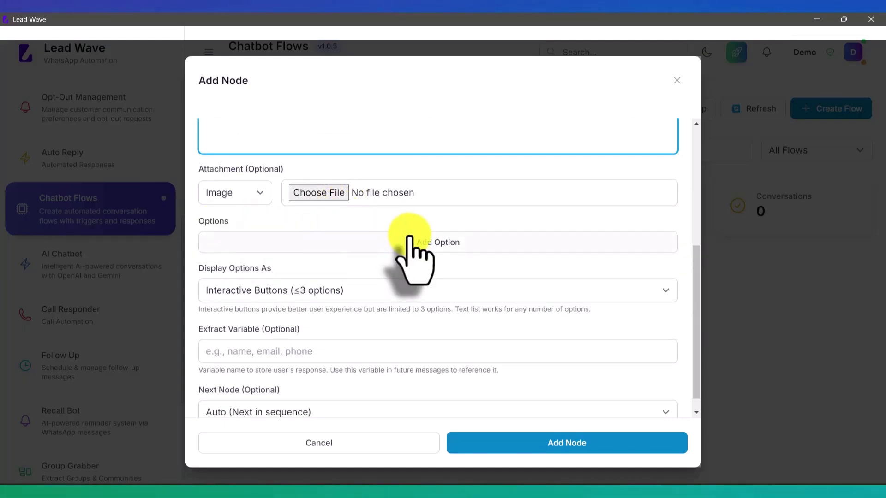
click(435, 241)
click(293, 242)
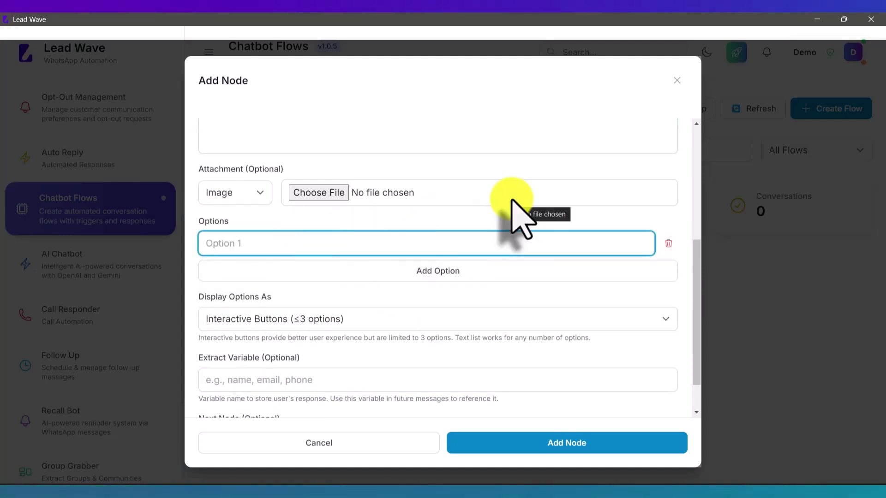
text(Lead Wave)
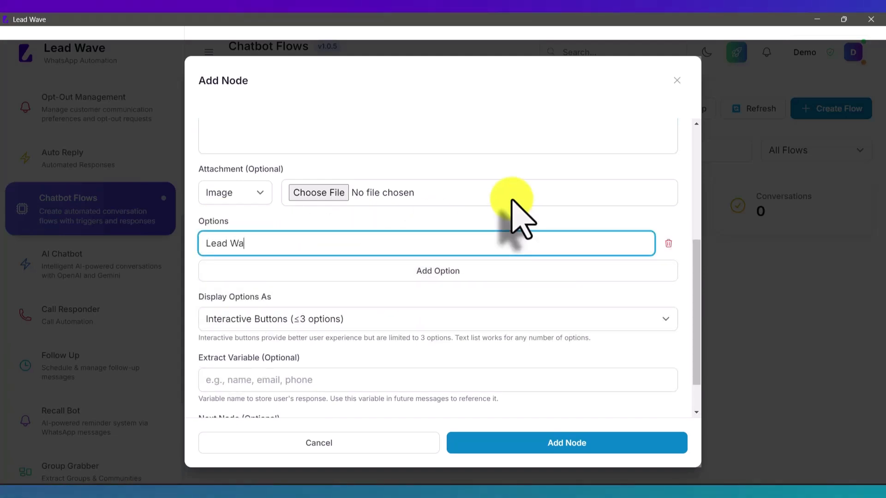
click(425, 270)
click(271, 277)
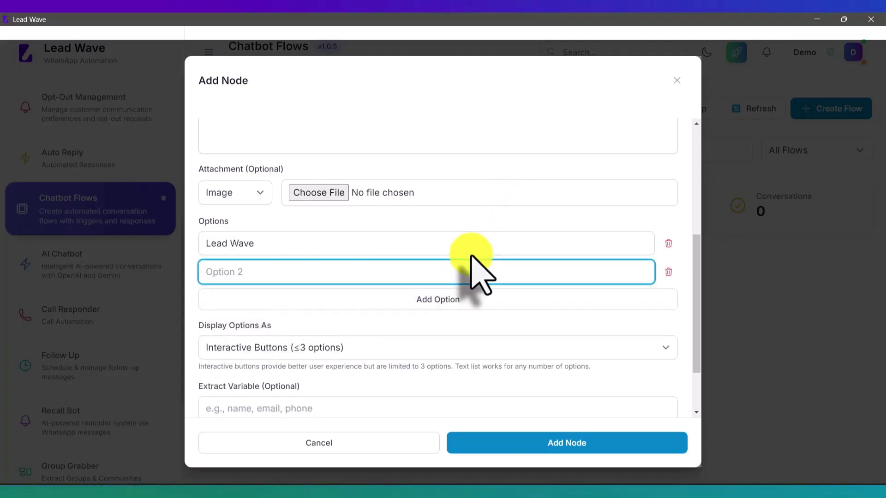
text(Lead Flow)
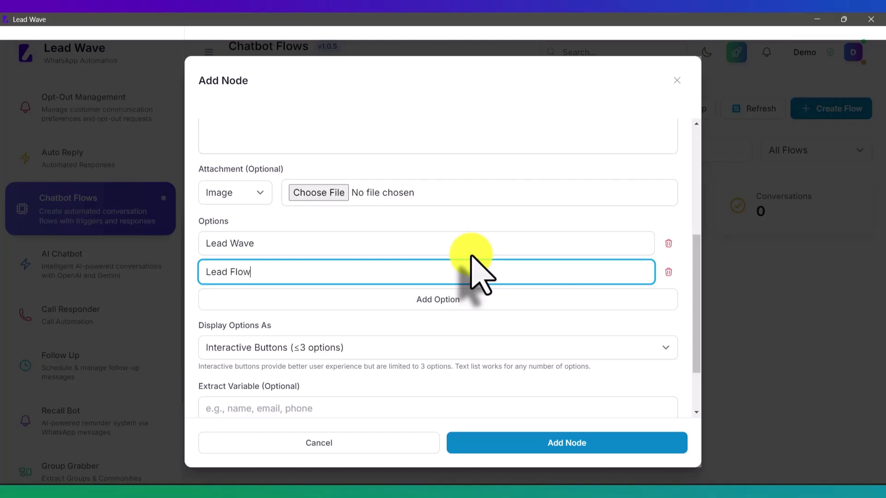
Step: Add a third answer option, Whatsapp API, and add the Products node to the flow
click(446, 299)
click(269, 300)
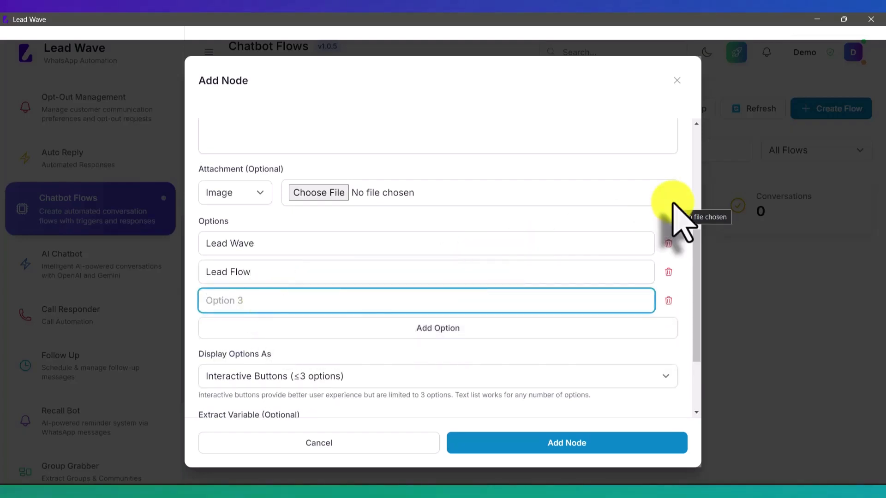
text(Wha)
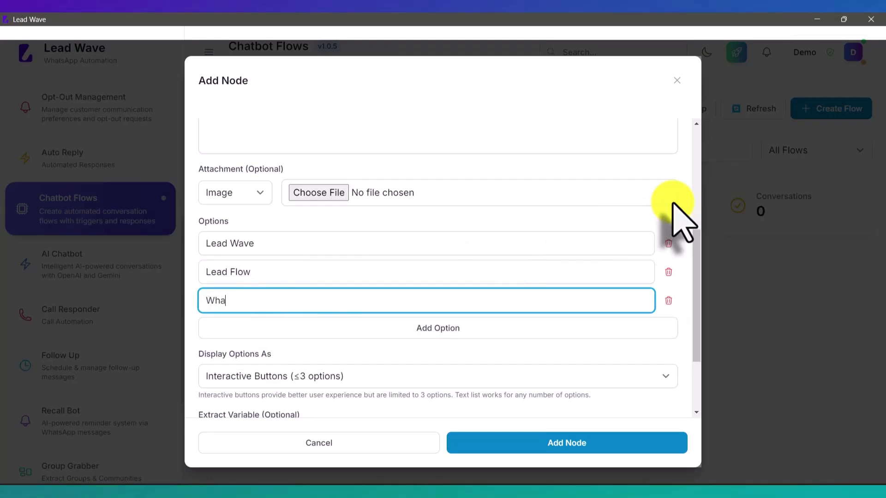
text(tsapp)
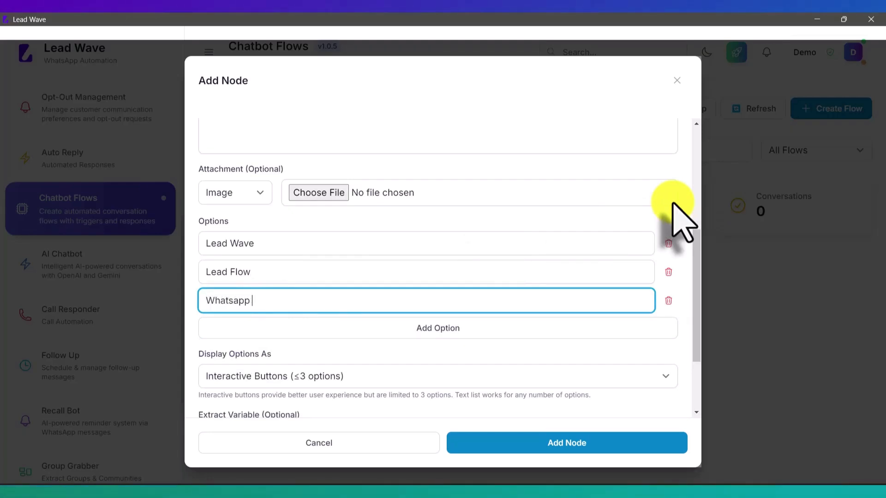
text( API)
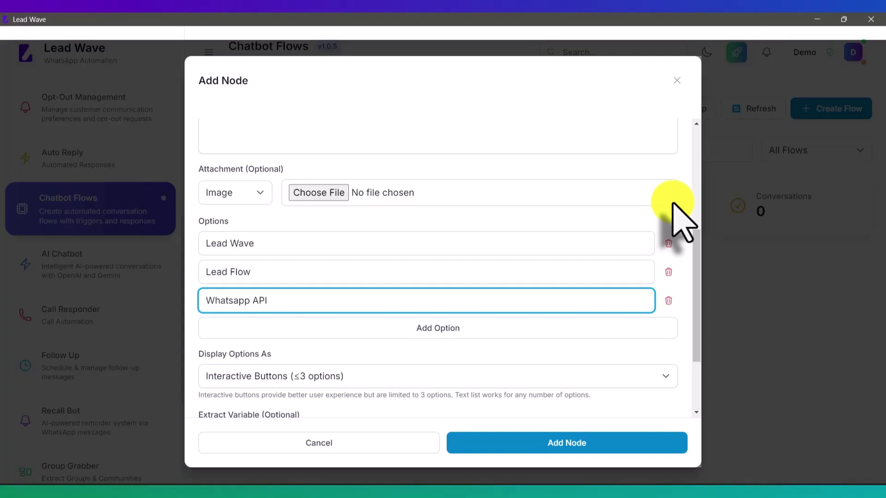
scroll(562, 134, down, 2)
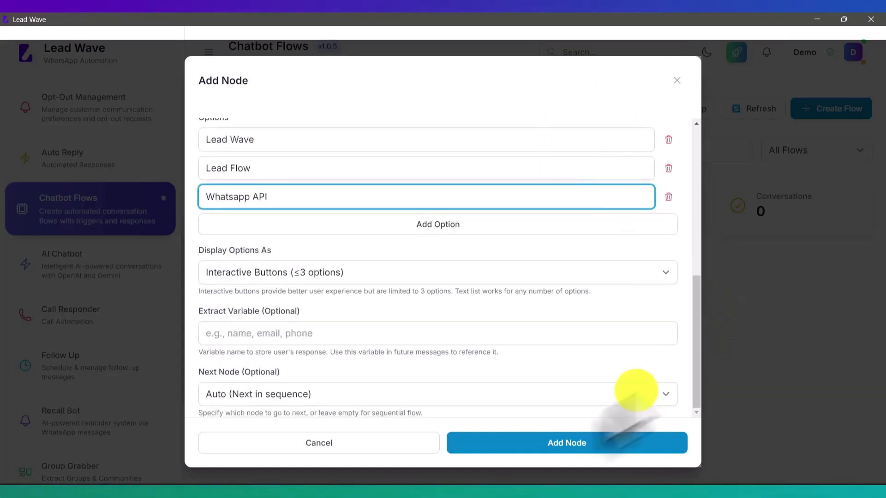
click(561, 444)
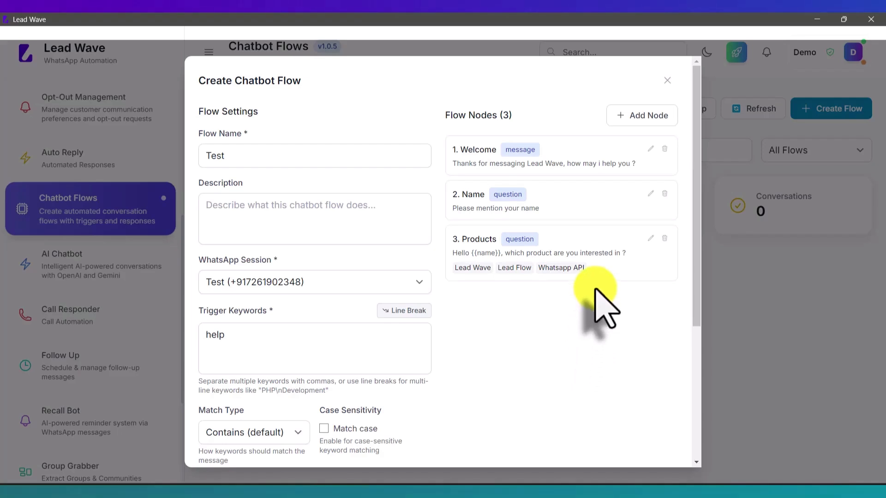
Step: Set the Welcome node's next node to 2. Name and update the node
click(650, 149)
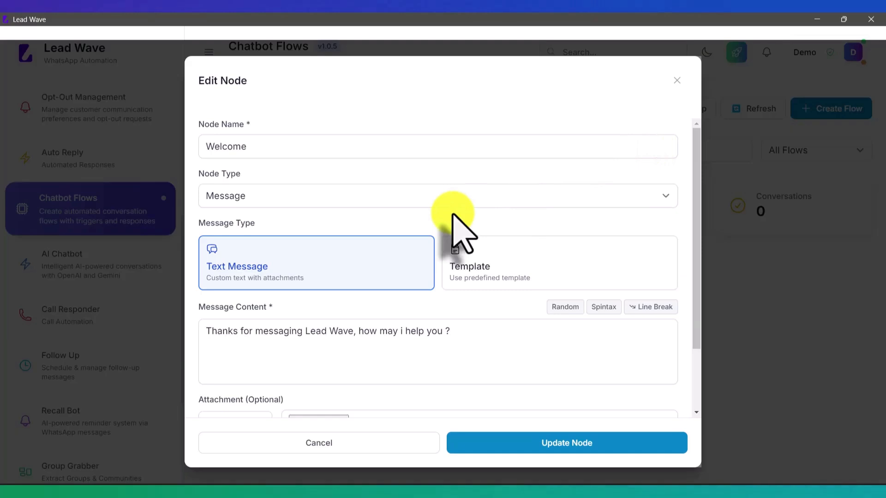
scroll(454, 221, down, 2)
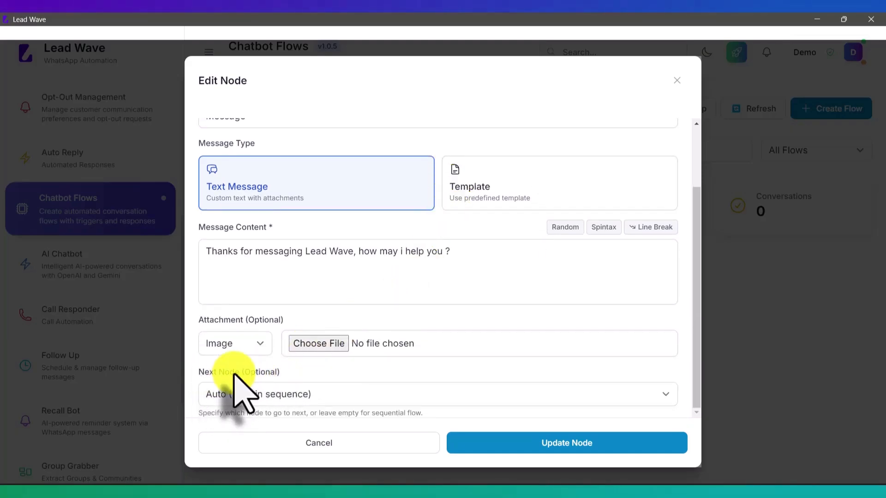
click(233, 394)
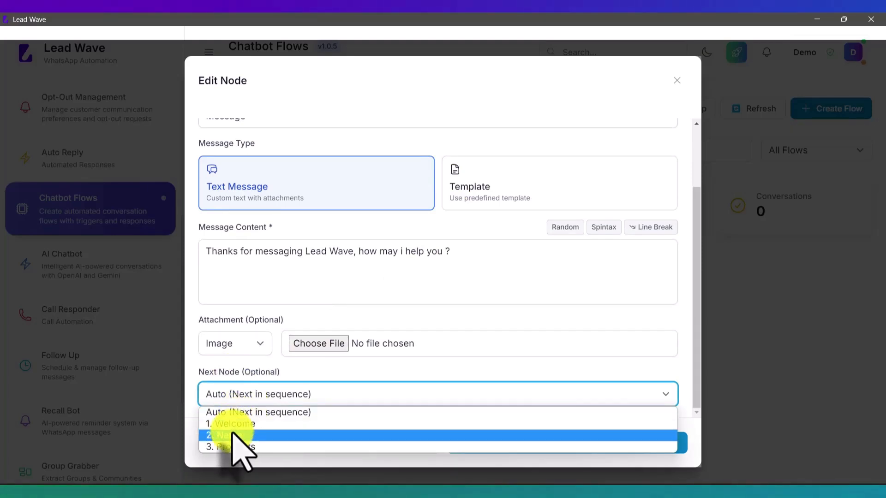
click(237, 435)
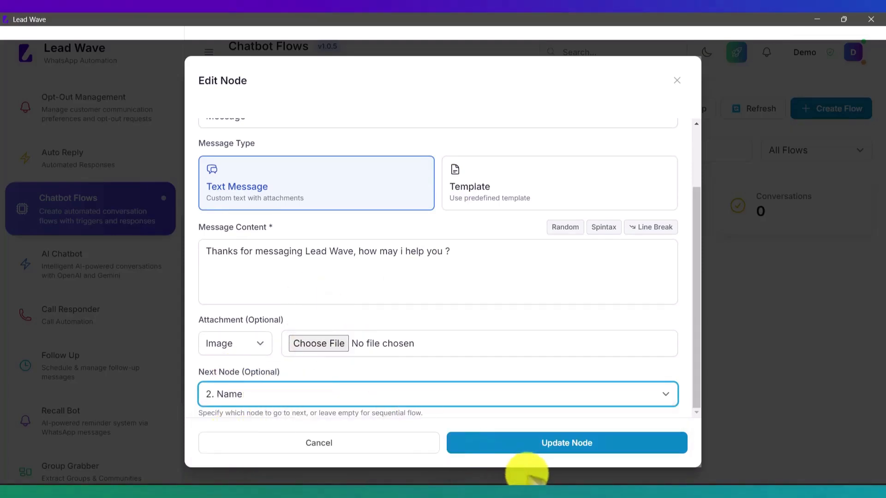
click(571, 444)
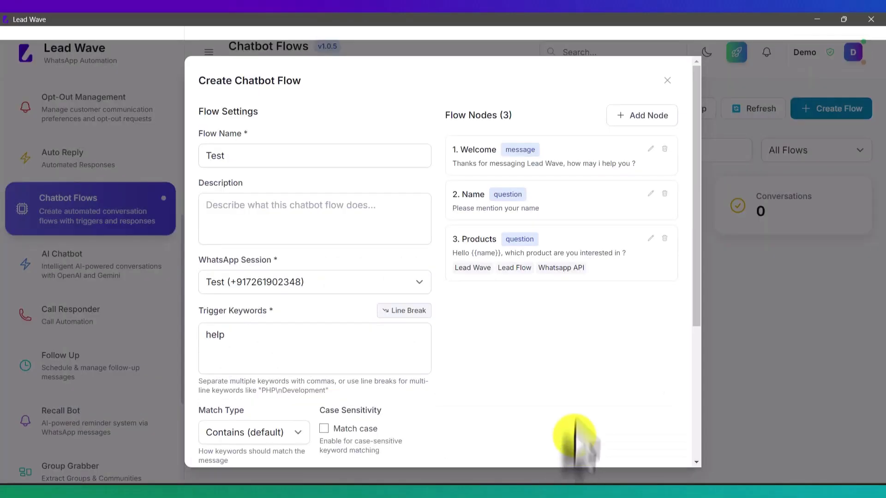
Step: Set the Name node's next node to 3. Products, update the node and save the Test flow
click(651, 195)
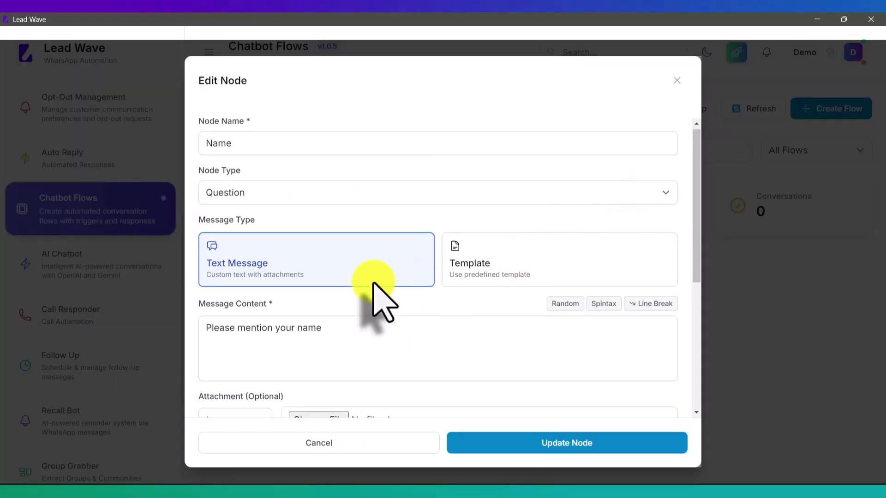
scroll(375, 300, down, 5)
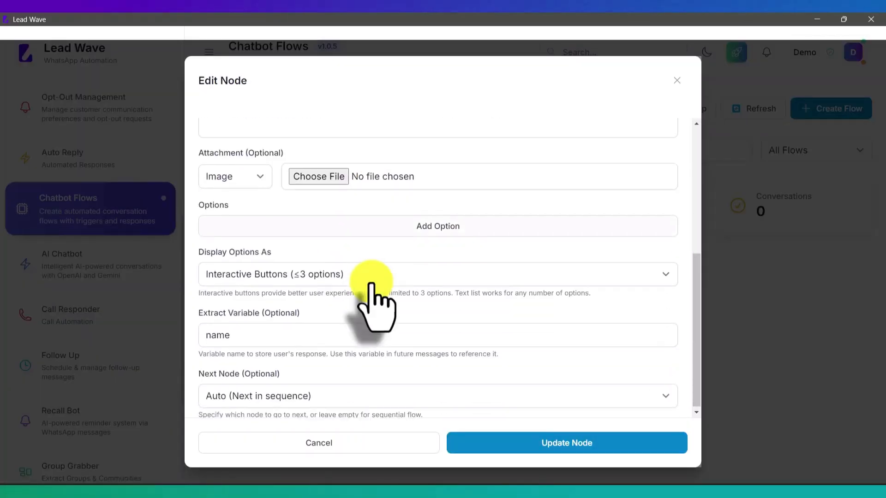
click(278, 394)
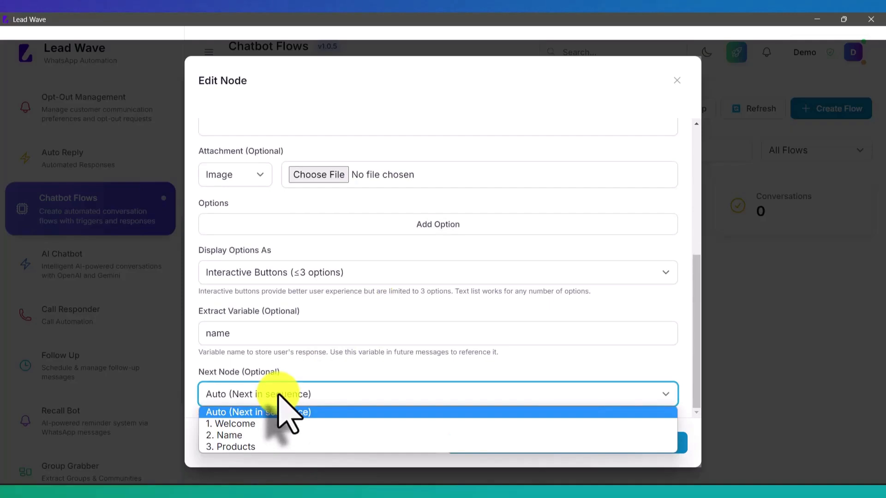
click(256, 446)
click(577, 442)
scroll(568, 364, down, 5)
click(573, 460)
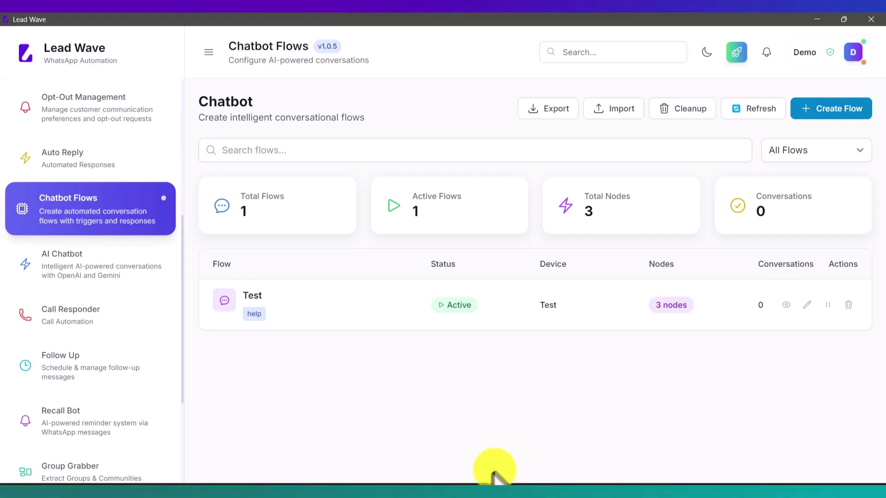
Step: Switch to the mirrored phone's WhatsApp chat with Lead Wave and send the message "help"
click(422, 493)
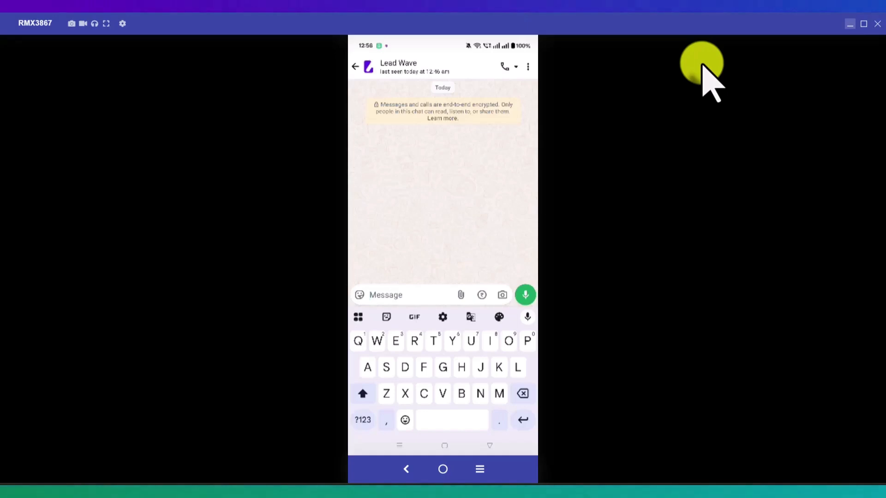
text(help)
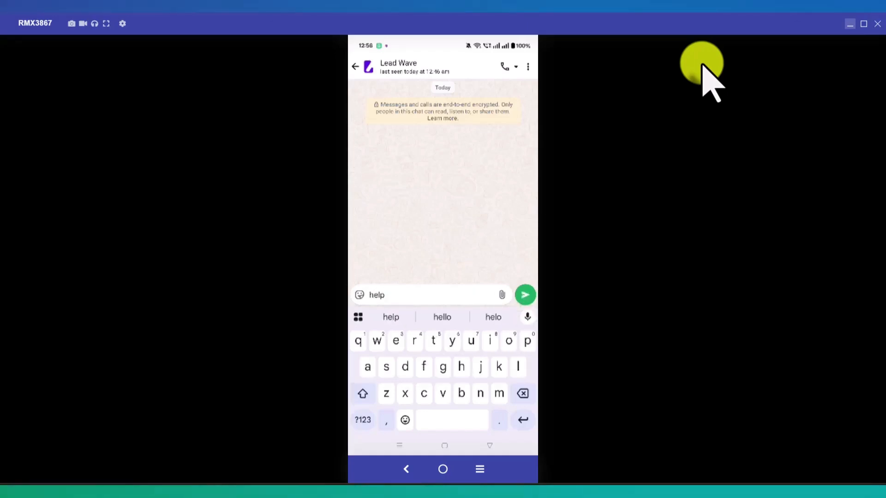
key(Return)
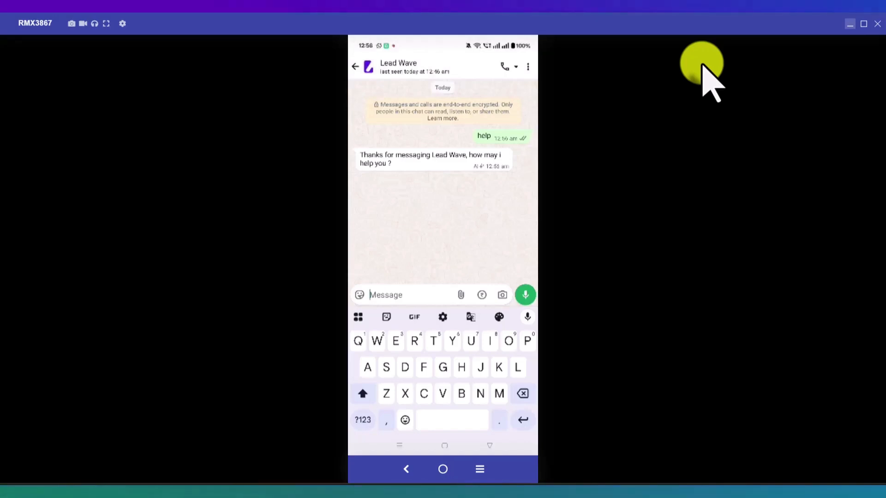
Step: Reply "I need product" to the chatbot's welcome message in the WhatsApp chat
text(I)
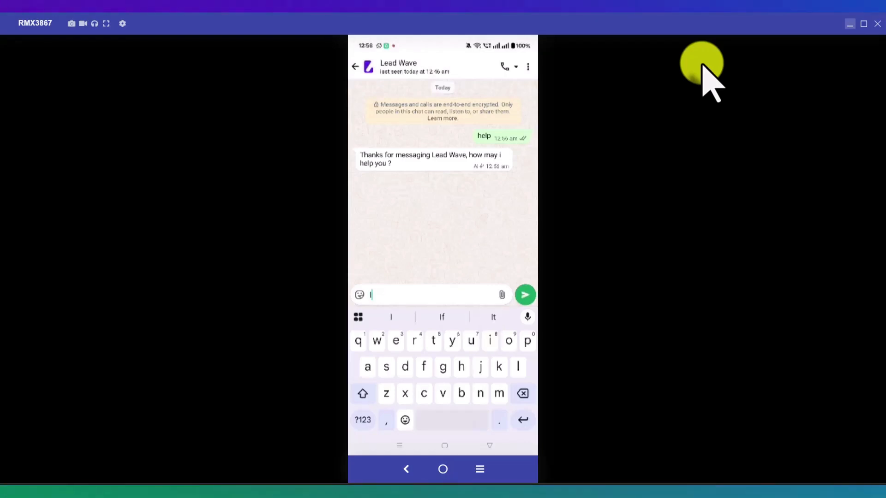
text( need)
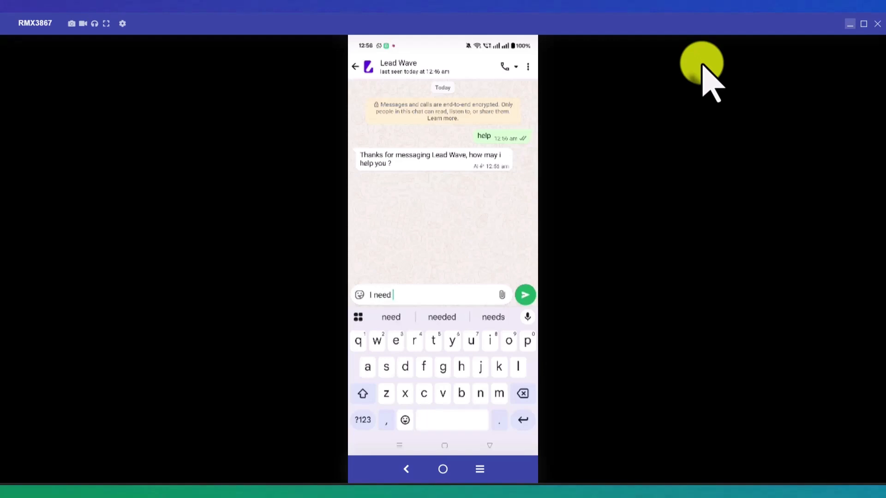
text( product)
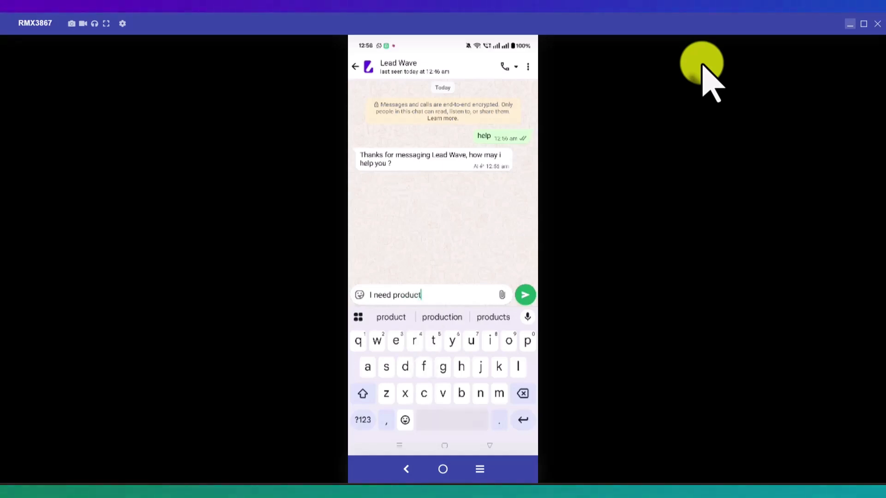
key(Return)
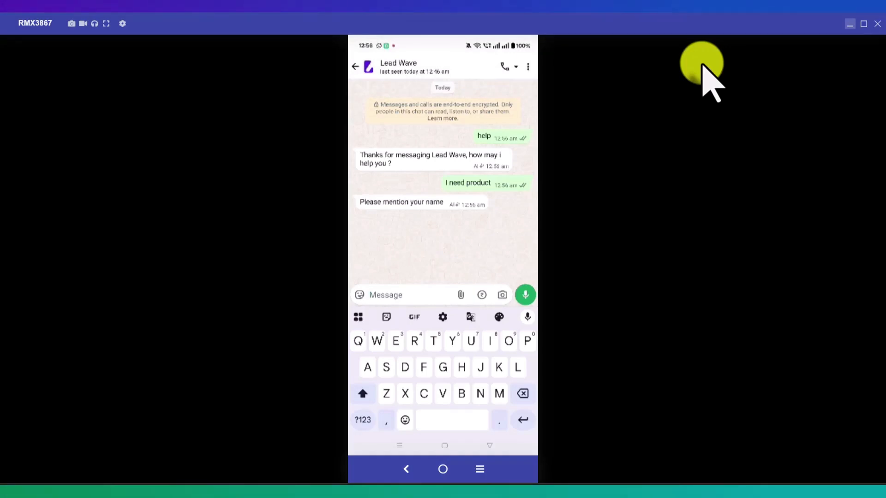
Step: Answer the chatbot's name question by sending the customer's first name
text(Rahu)
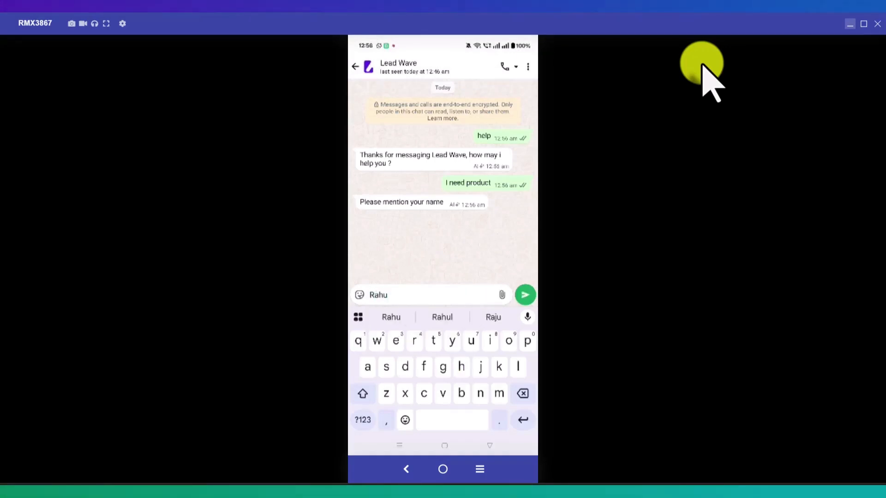
text(l)
key(Return)
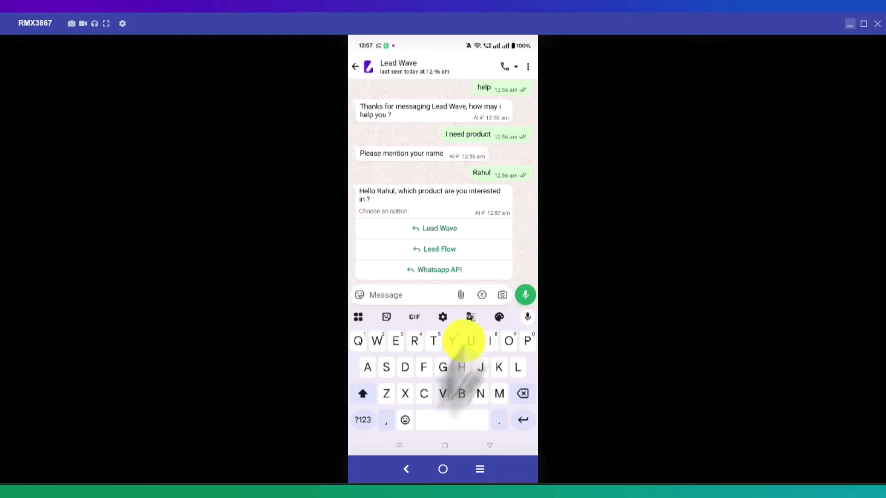
Step: Switch back to Lead Wave and compare the Test flow's nodes with the replies in the phone chat
click(401, 497)
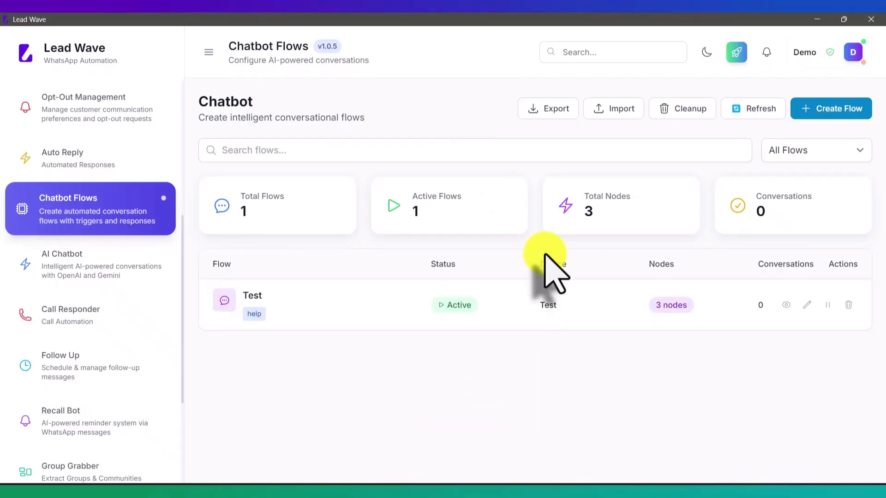
click(803, 304)
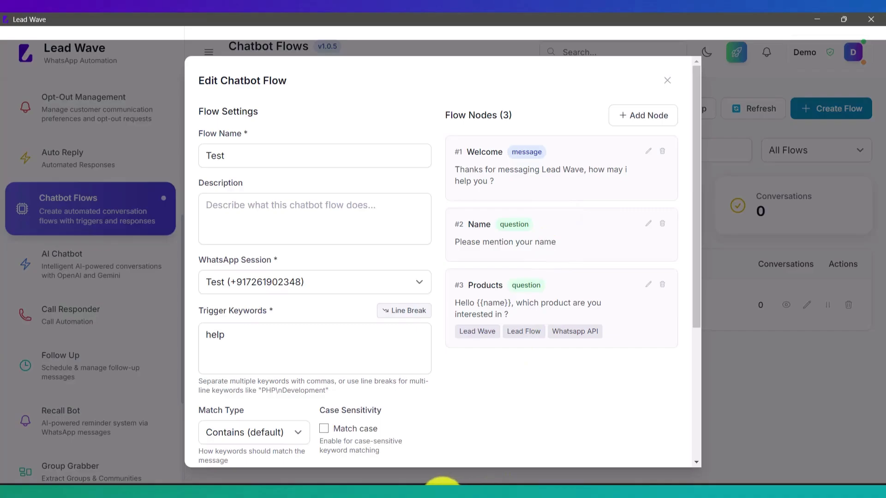
click(421, 495)
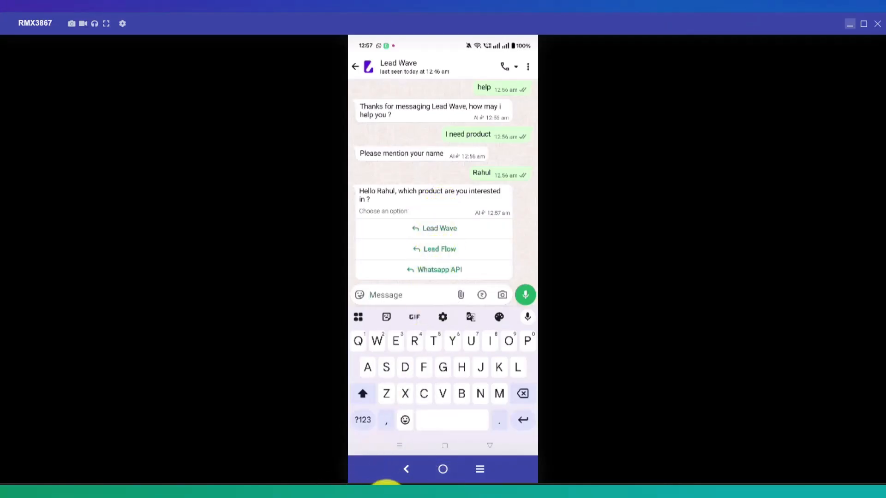
click(405, 491)
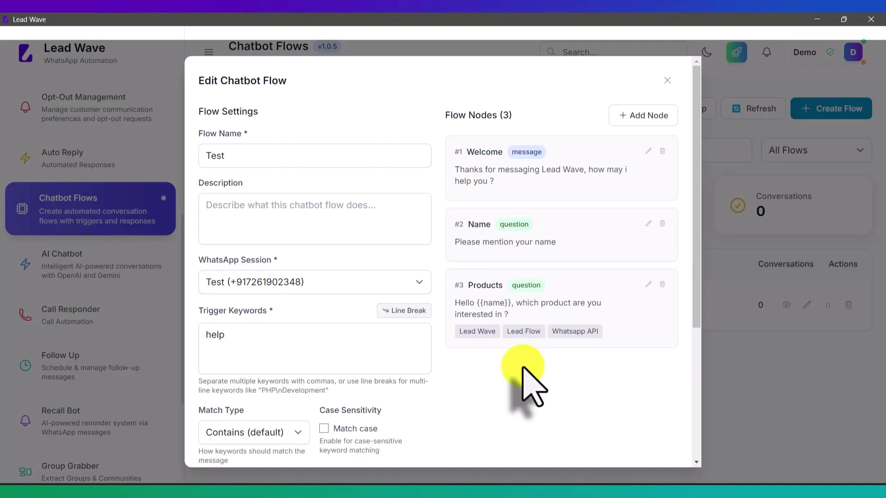
click(667, 81)
click(809, 110)
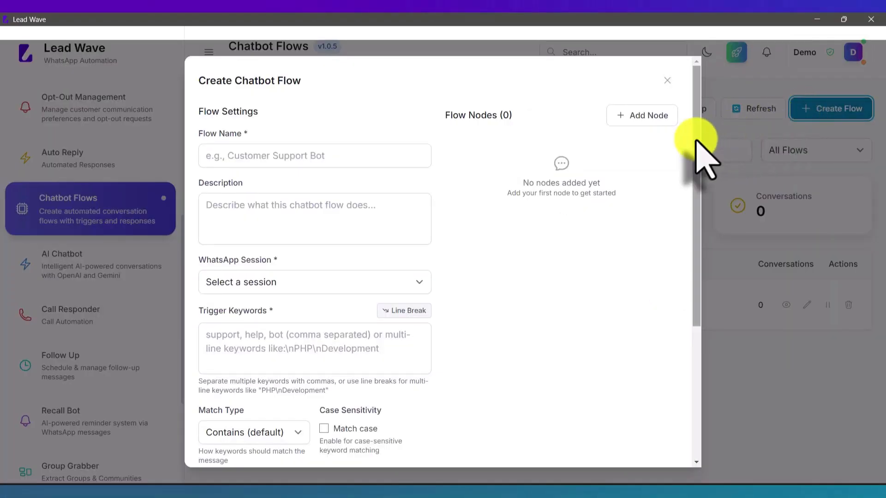
click(269, 342)
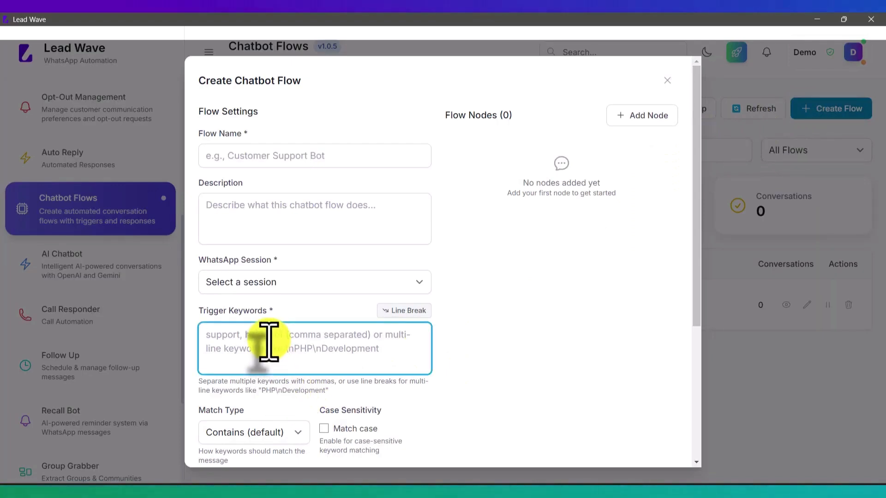
text(Lead W)
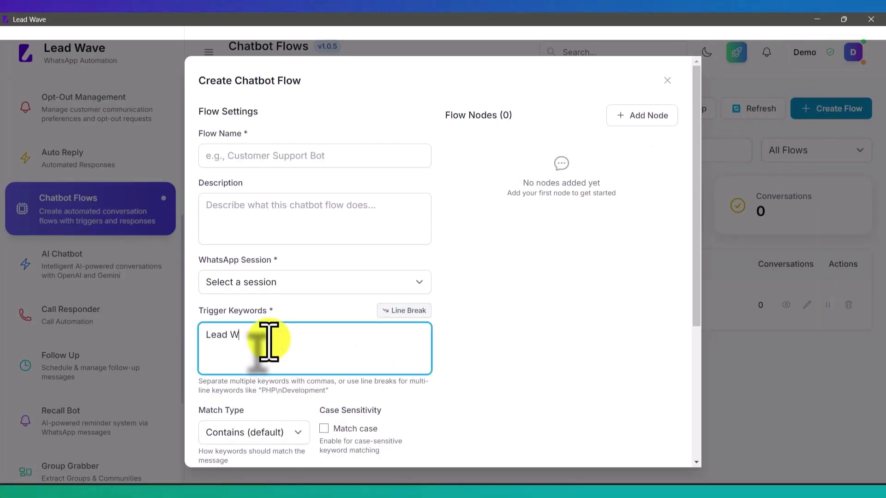
text(ave)
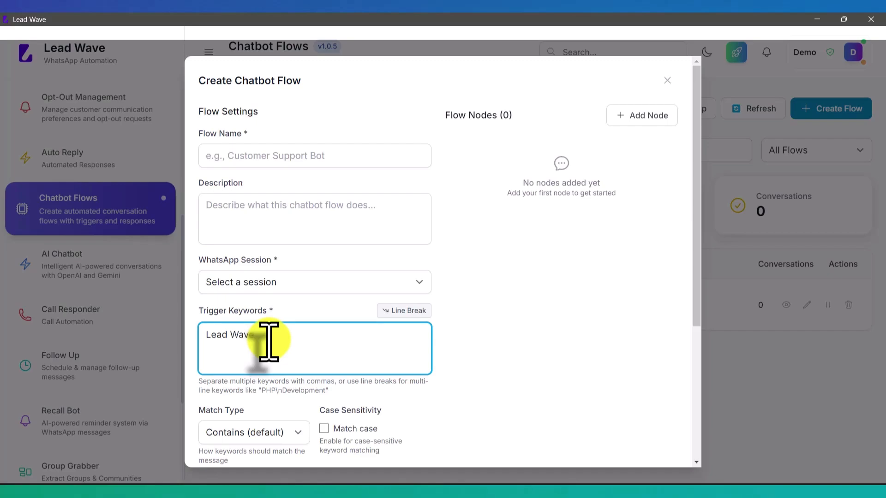
click(425, 482)
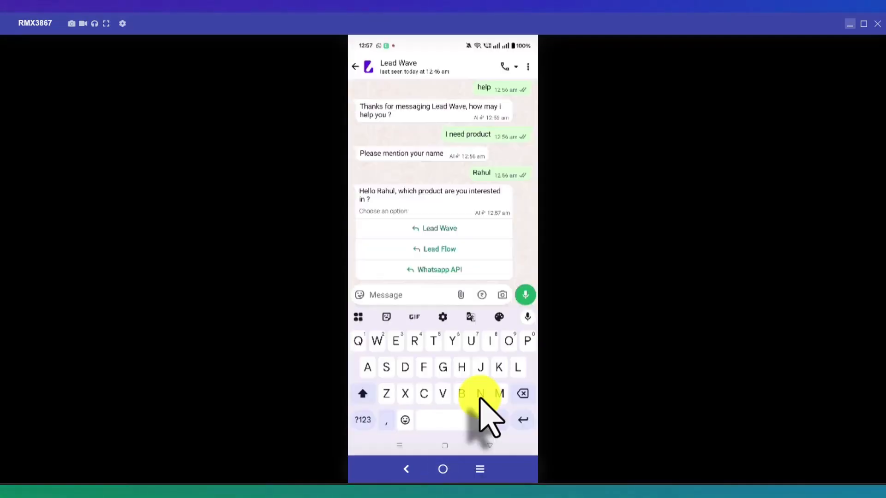
click(393, 481)
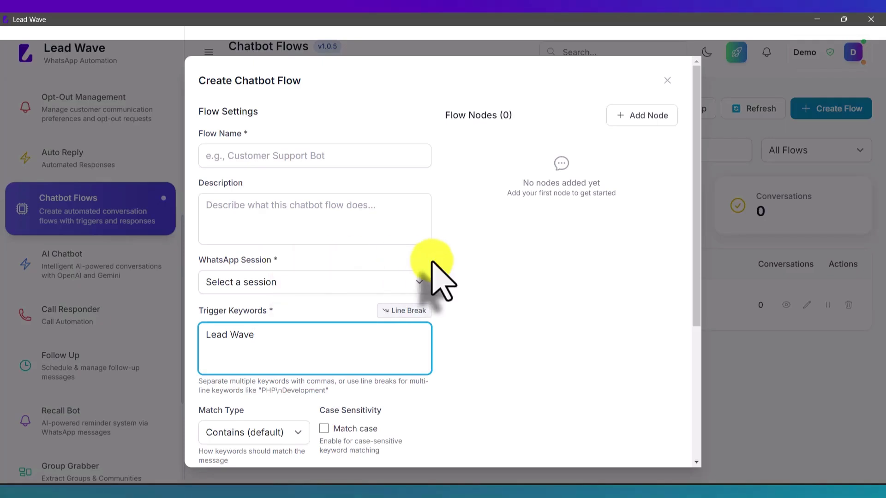
click(667, 80)
Step: Start a new node in the Test flow with node type Action and examine its webhook and path settings
click(806, 305)
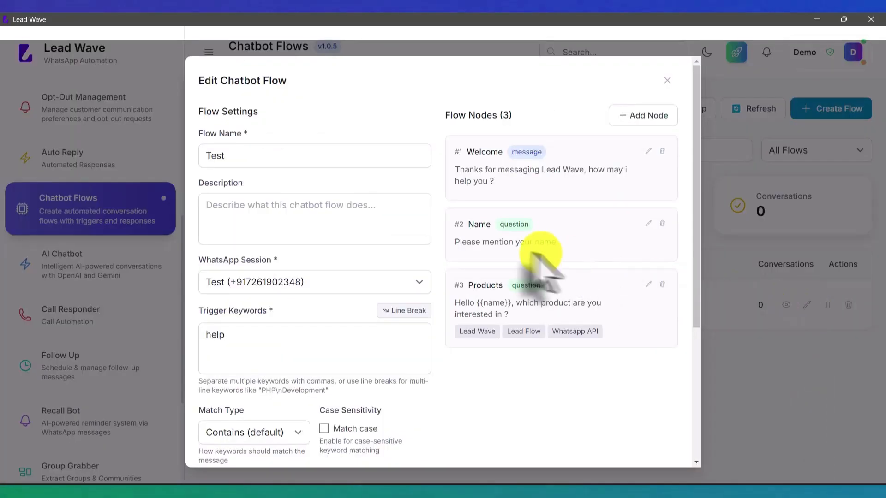
click(667, 120)
scroll(435, 237, down, 3)
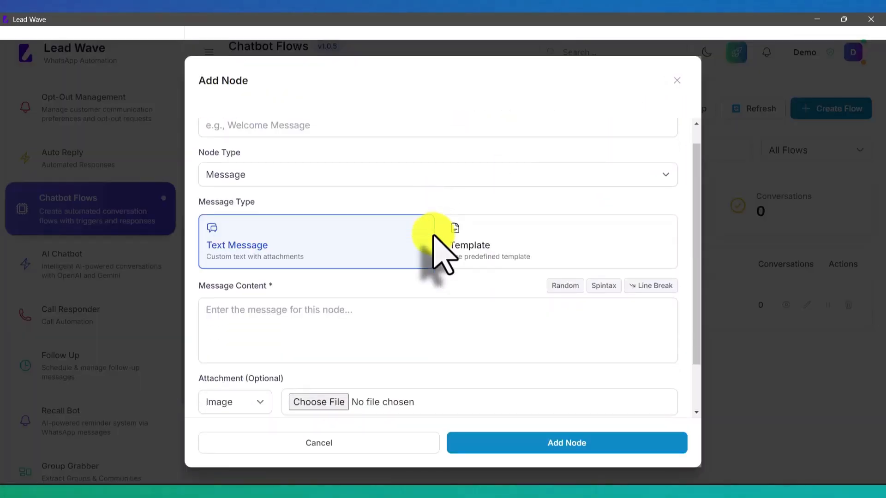
scroll(433, 235, up, 3)
click(323, 198)
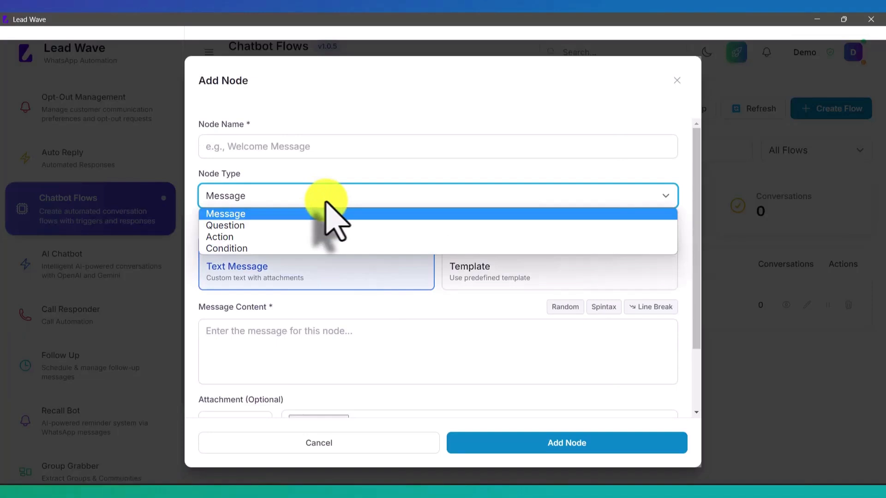
click(261, 237)
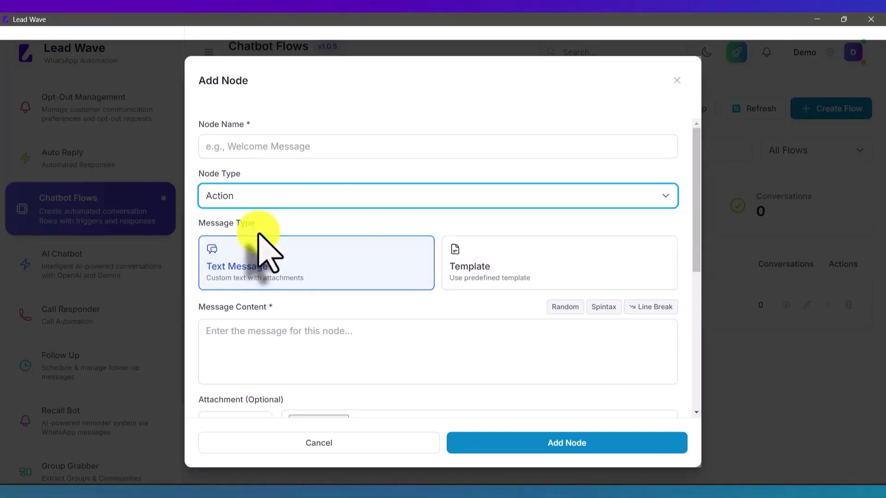
scroll(306, 251, down, 5)
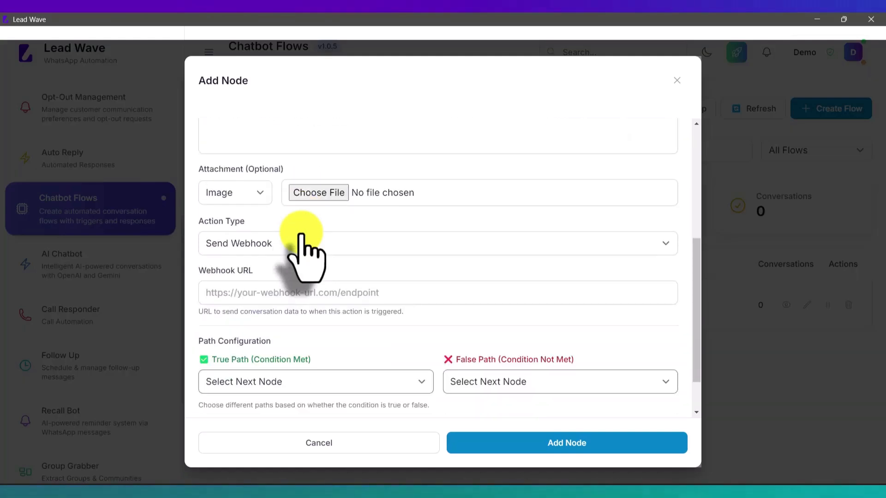
scroll(305, 251, down, 1)
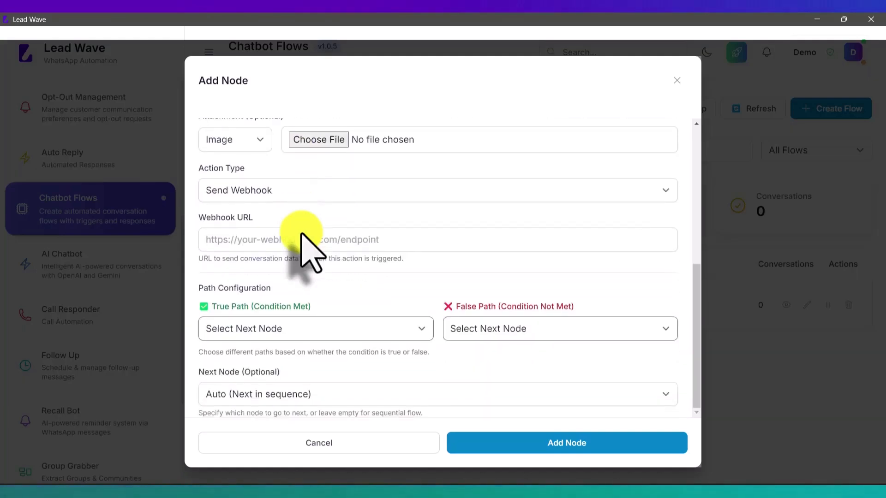
Step: Preview the available action types and the Send Email fields, discarding the new node and closing the flow
click(285, 194)
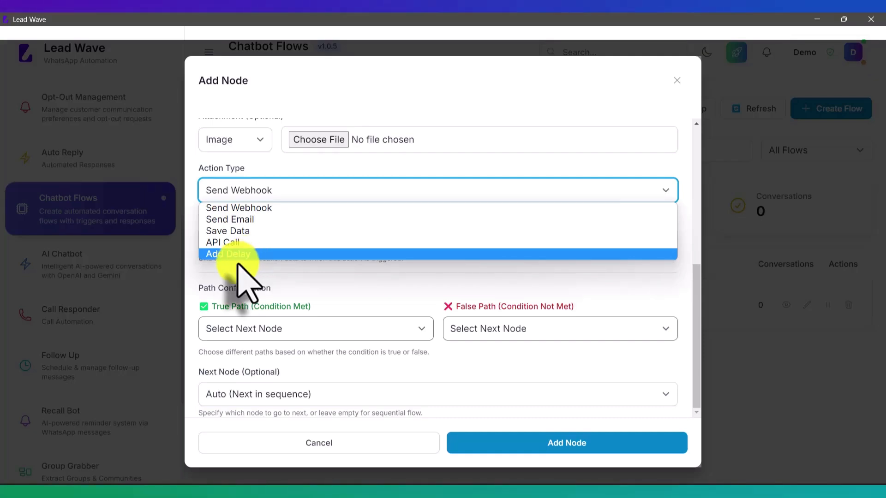
click(245, 221)
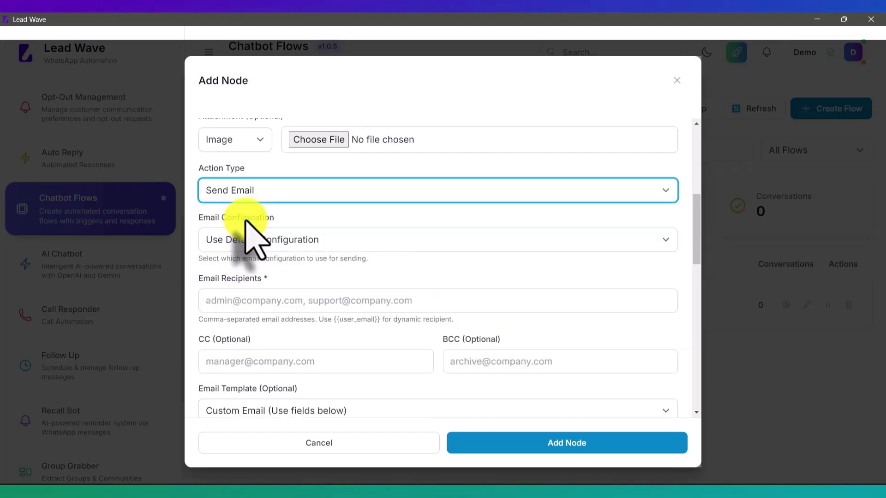
click(308, 442)
click(667, 81)
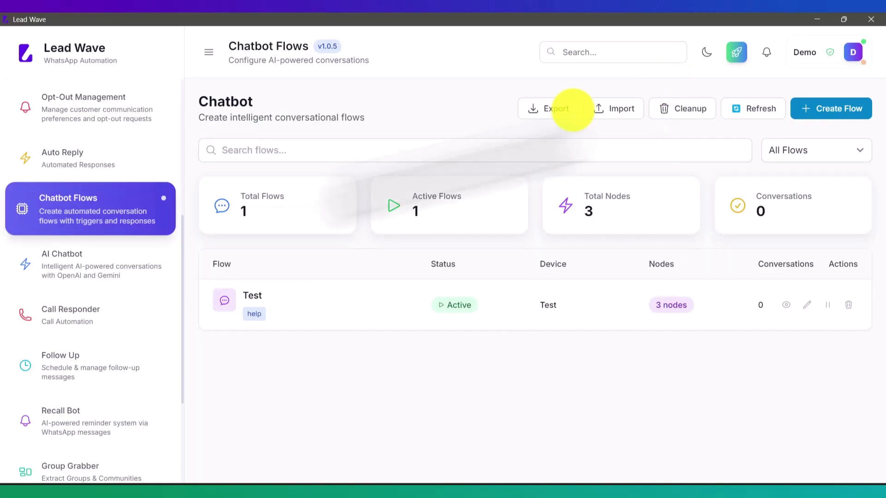
Step: Review the Email Settings and Email Templates sections of the application settings
scroll(120, 277, down, 4)
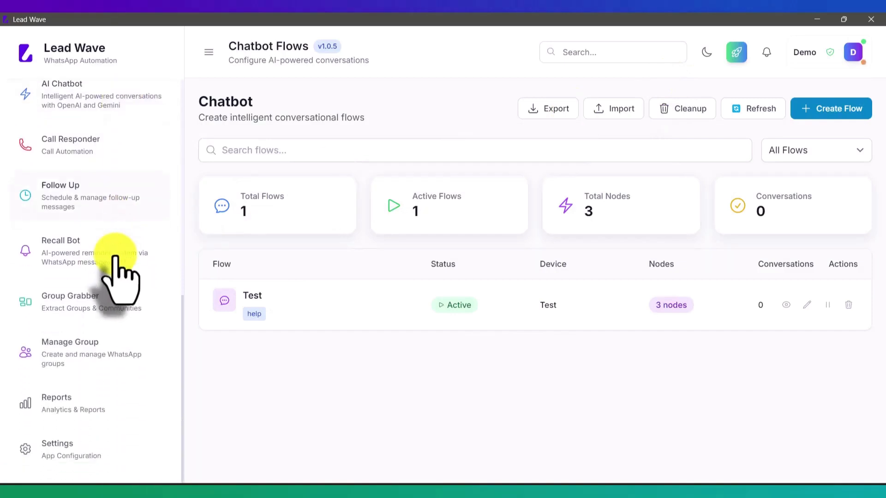
click(79, 446)
click(454, 150)
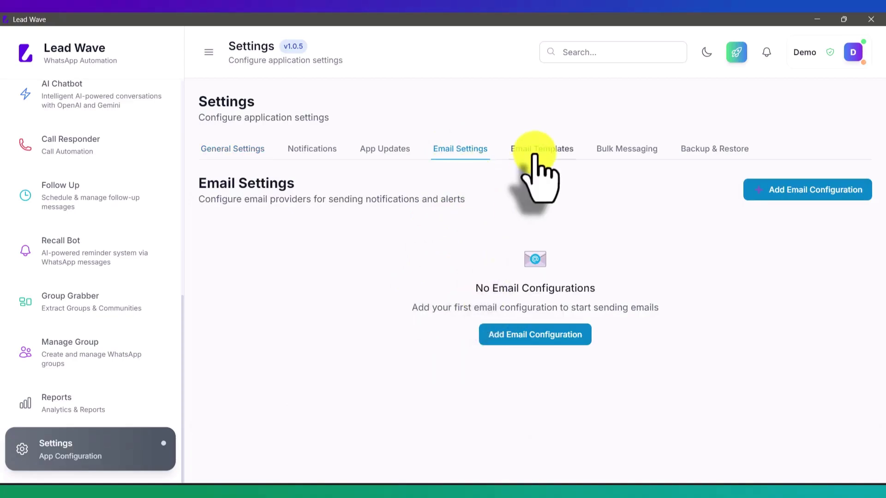
click(537, 150)
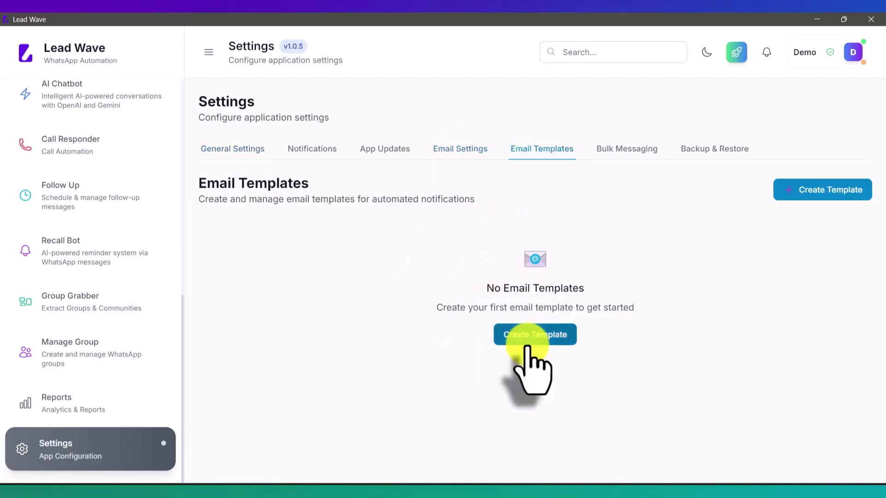
Step: Return to the Email Settings section, and reopen the Test flow from Chatbot Flows for editing
click(461, 149)
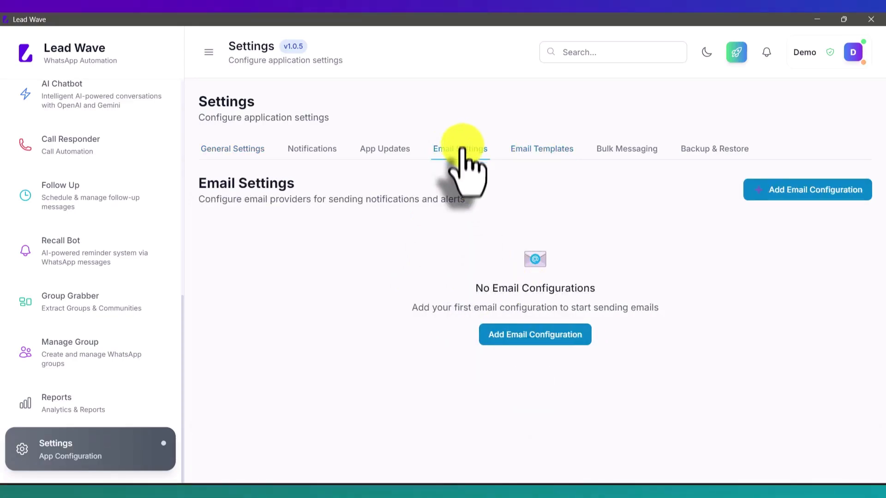
scroll(81, 300, up, 3)
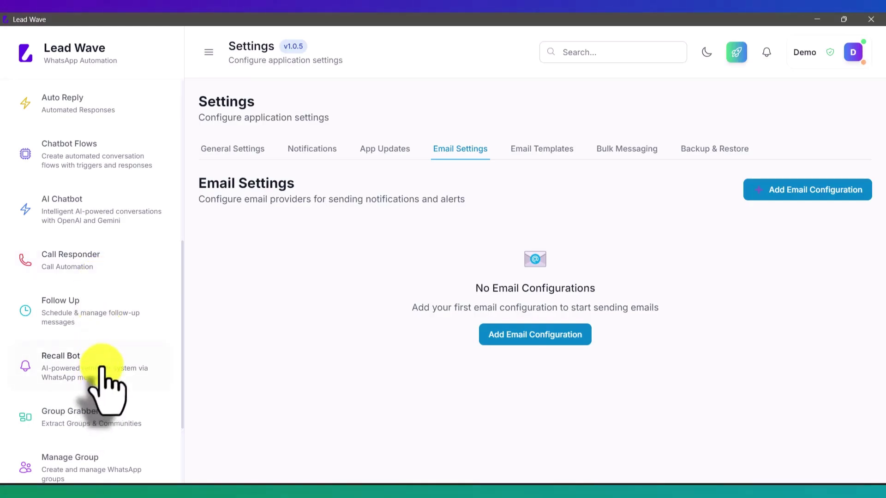
scroll(102, 367, down, 1)
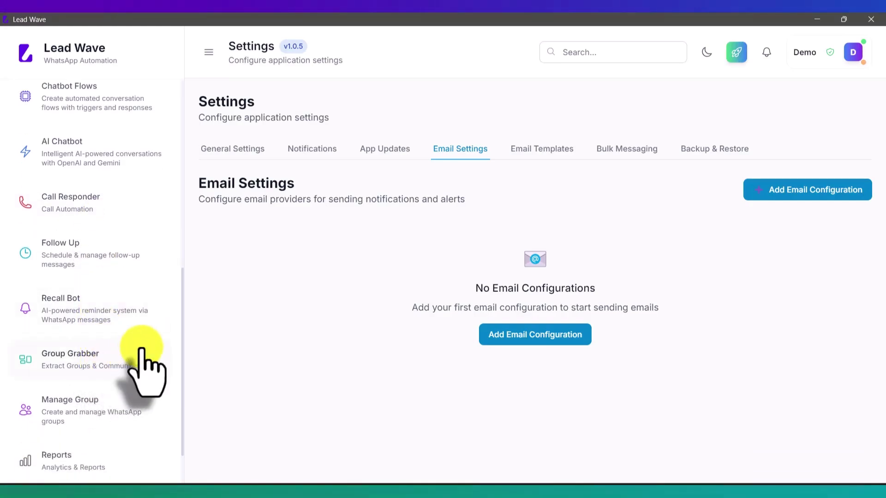
scroll(138, 366, up, 1)
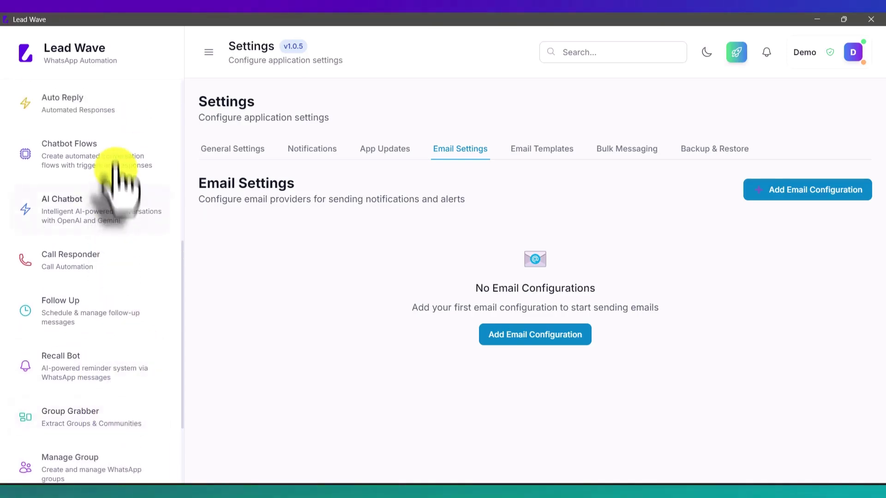
click(115, 156)
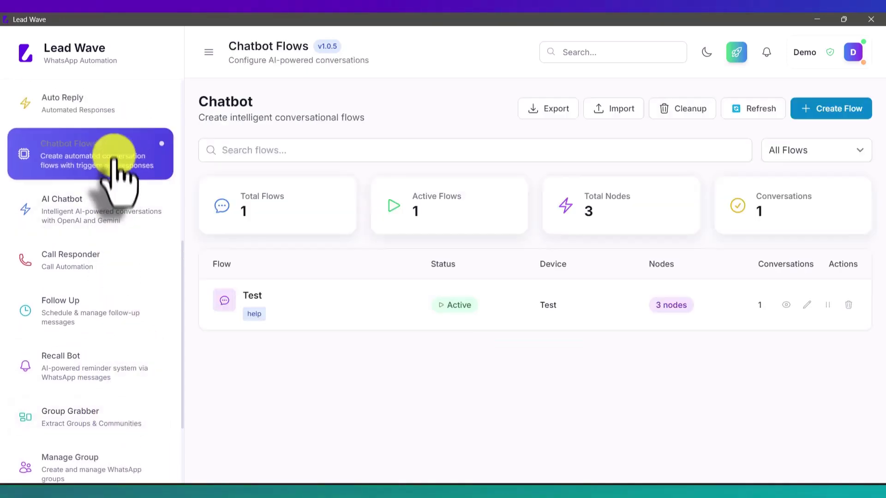
click(806, 304)
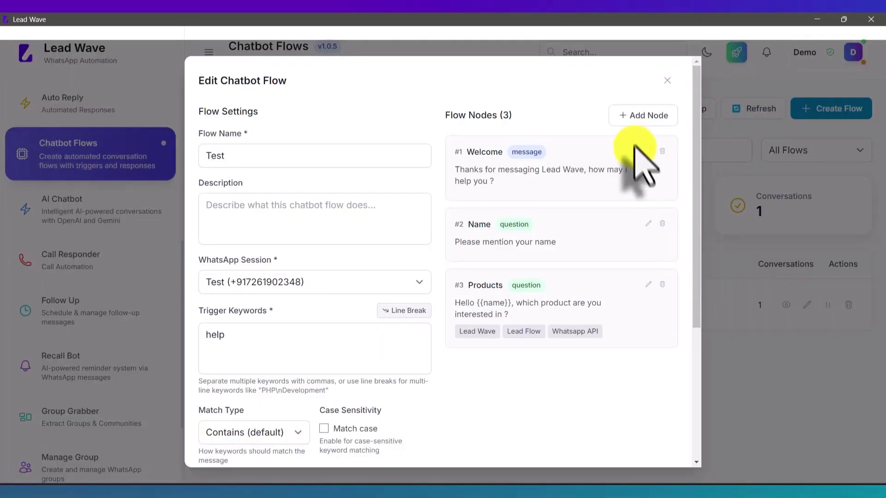
Step: Start a new node of type Action in the Test flow, review its webhook and path configuration, and discard it
click(644, 115)
scroll(457, 208, down, 1)
scroll(453, 222, down, 1)
scroll(396, 221, up, 3)
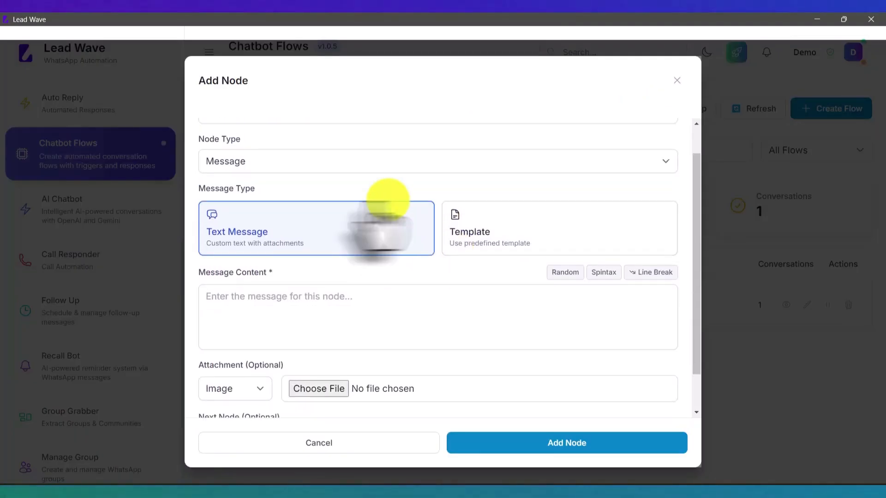
click(289, 197)
click(261, 237)
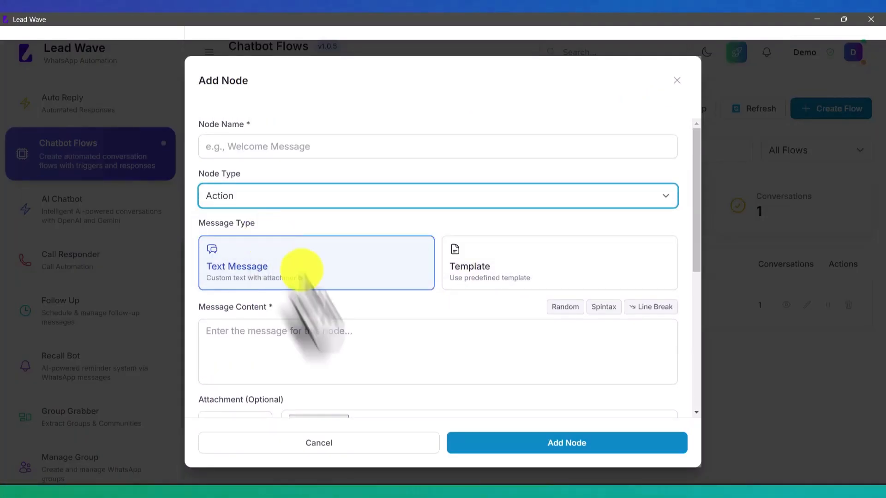
scroll(328, 332, down, 5)
scroll(319, 298, down, 1)
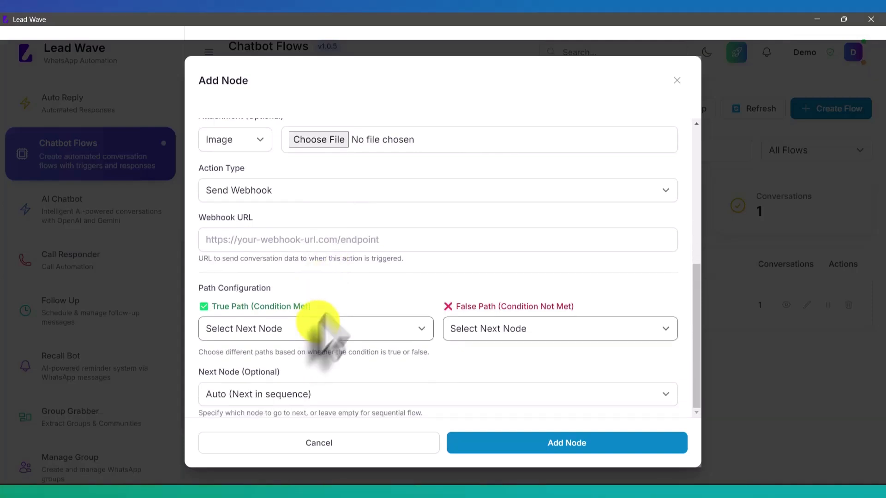
scroll(360, 313, up, 5)
scroll(349, 296, up, 1)
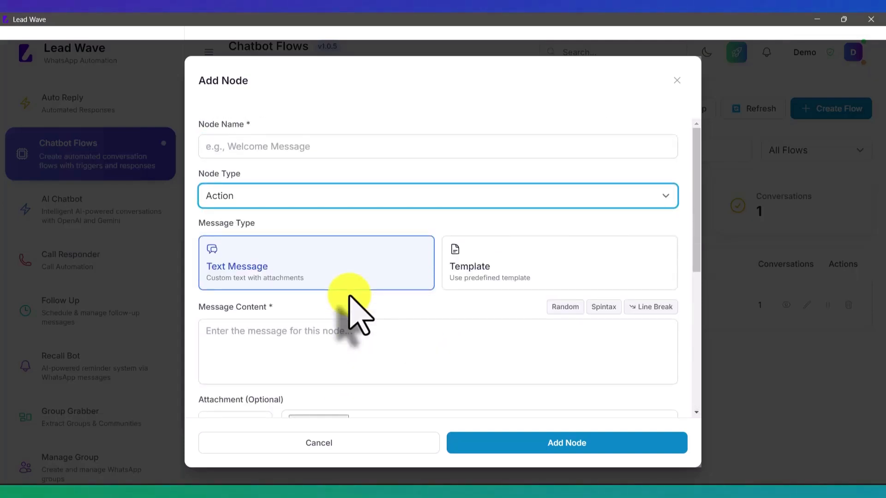
click(330, 445)
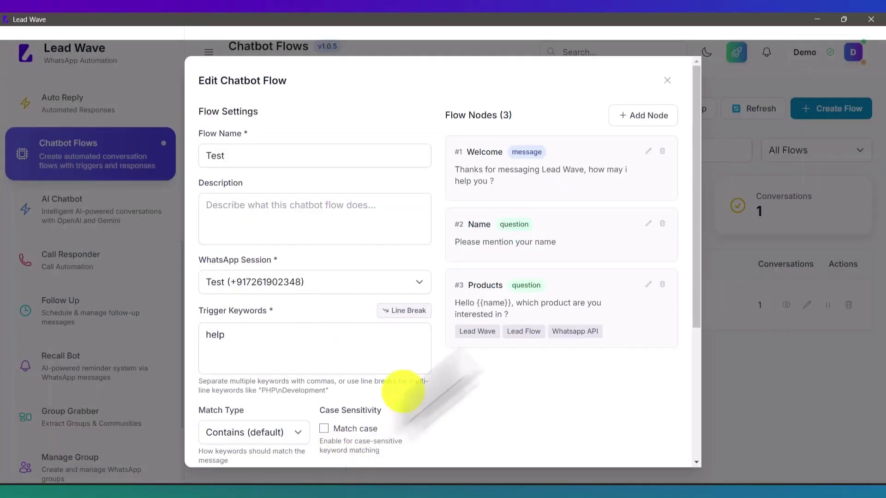